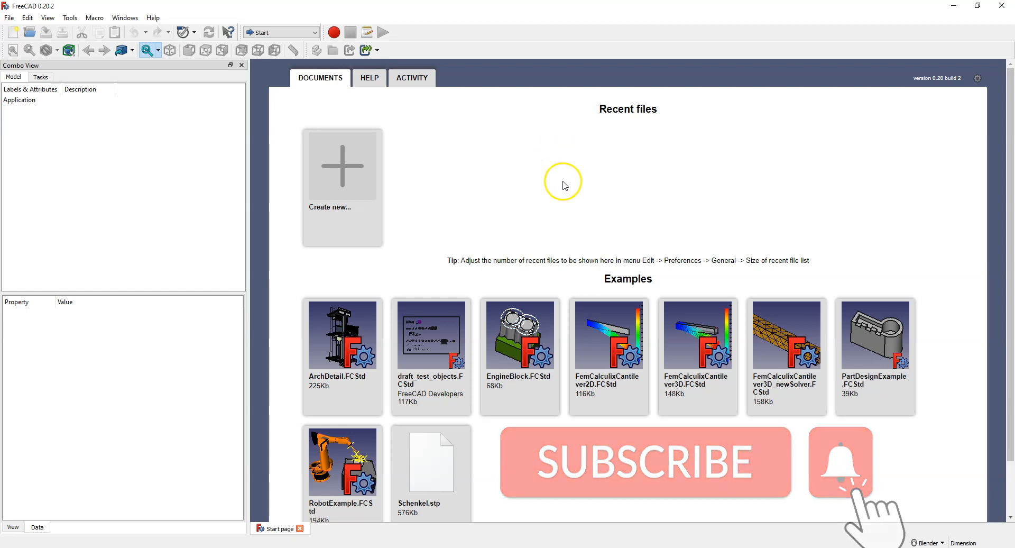
# Step: Switch to the Part Design workbench and create a new document
pyautogui.click(275, 33)
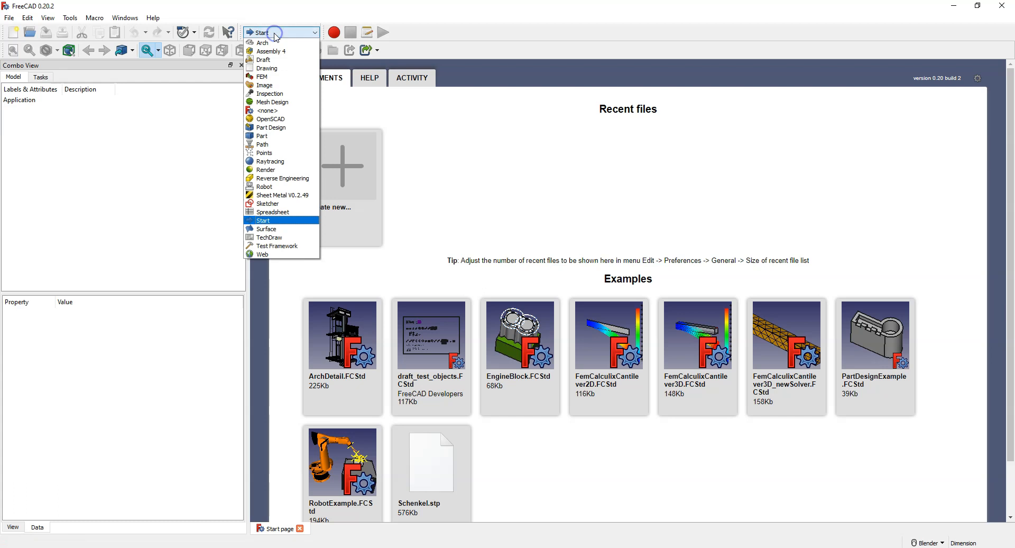
pyautogui.click(286, 127)
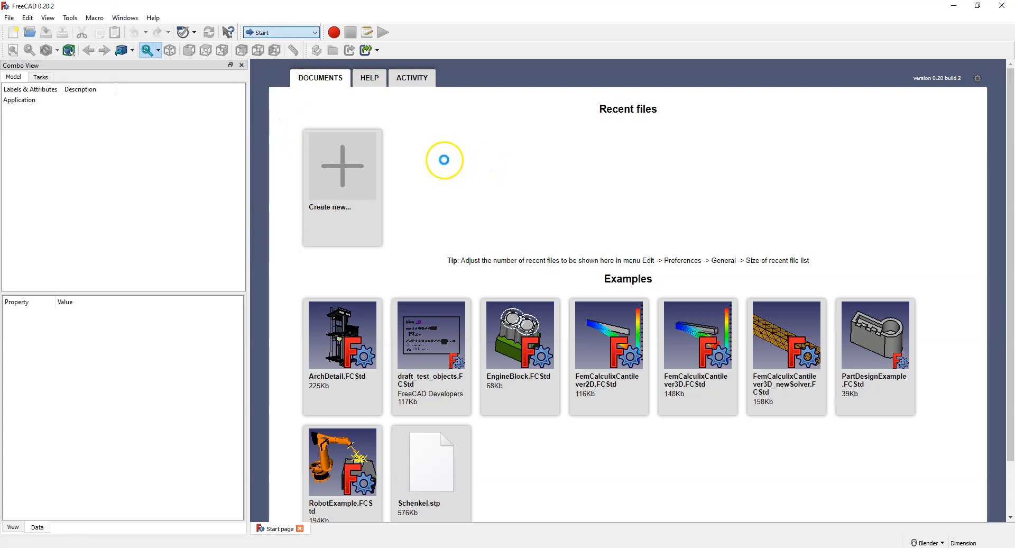
pyautogui.click(350, 181)
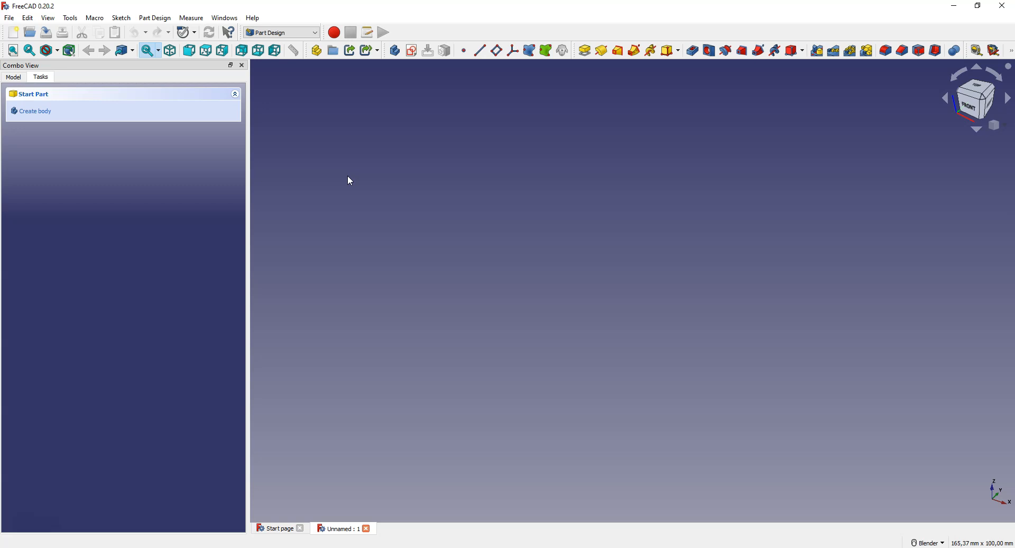
pyautogui.click(940, 541)
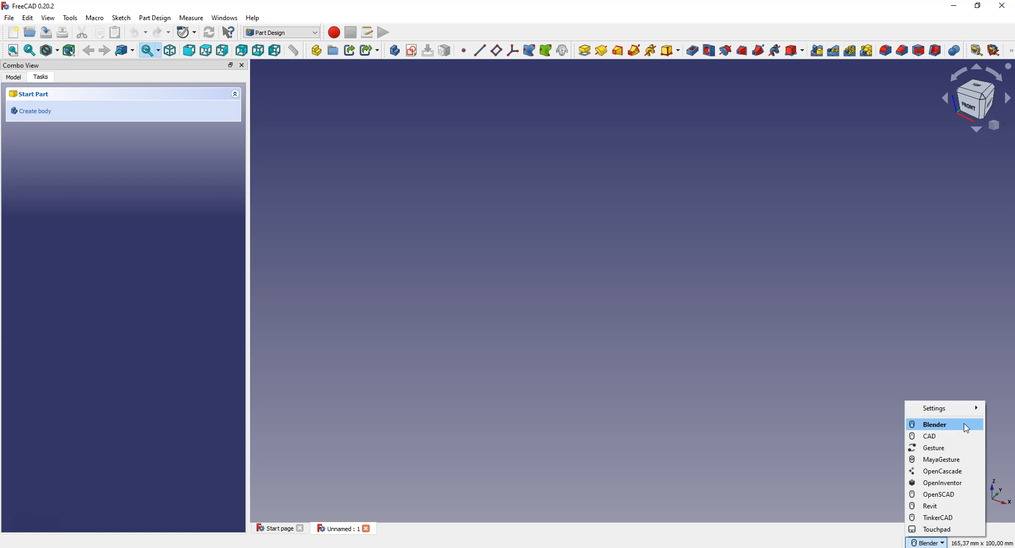
pyautogui.click(832, 395)
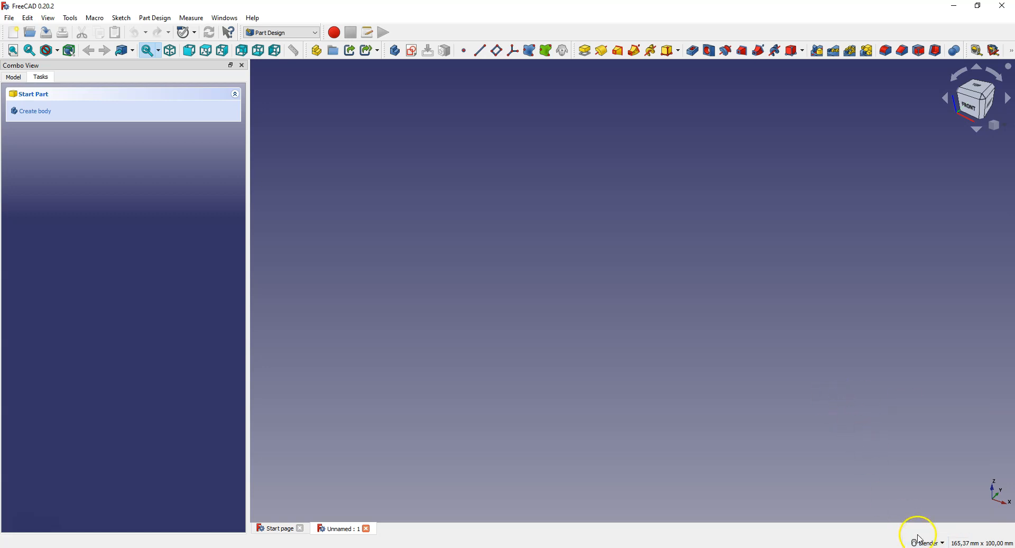
# Step: Start a new sketch on the XY base plane
pyautogui.moveTo(922, 544)
pyautogui.click(414, 52)
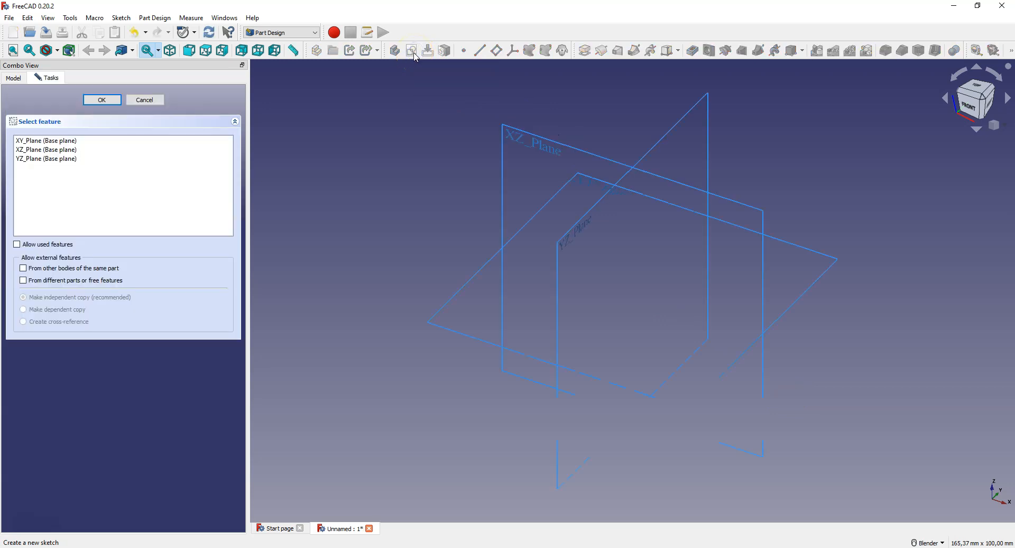
pyautogui.click(584, 183)
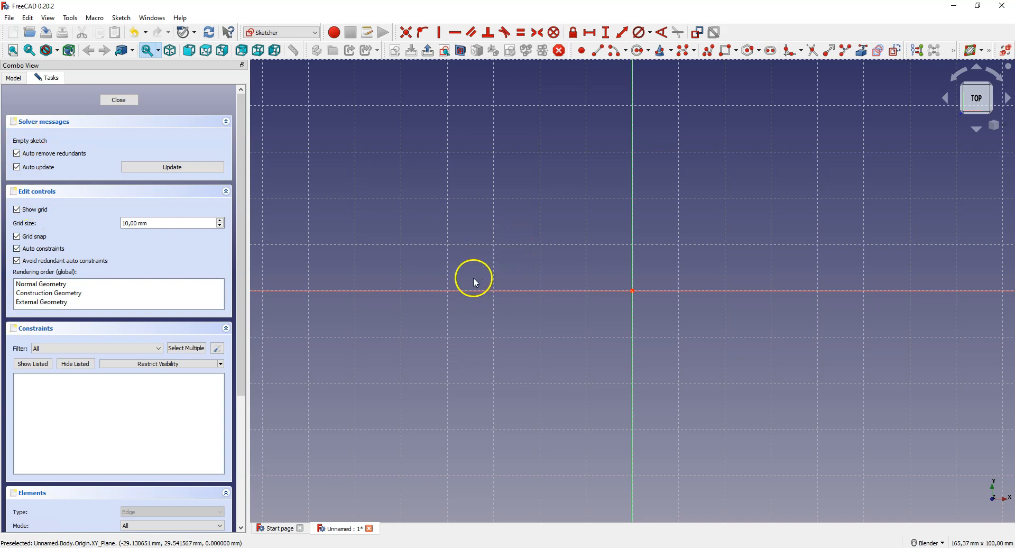
# Step: Draw a rectangle about 100 by 70 mm enclosing the sketch origin and finish the rectangle command
pyautogui.scroll(-3, 467, 285)
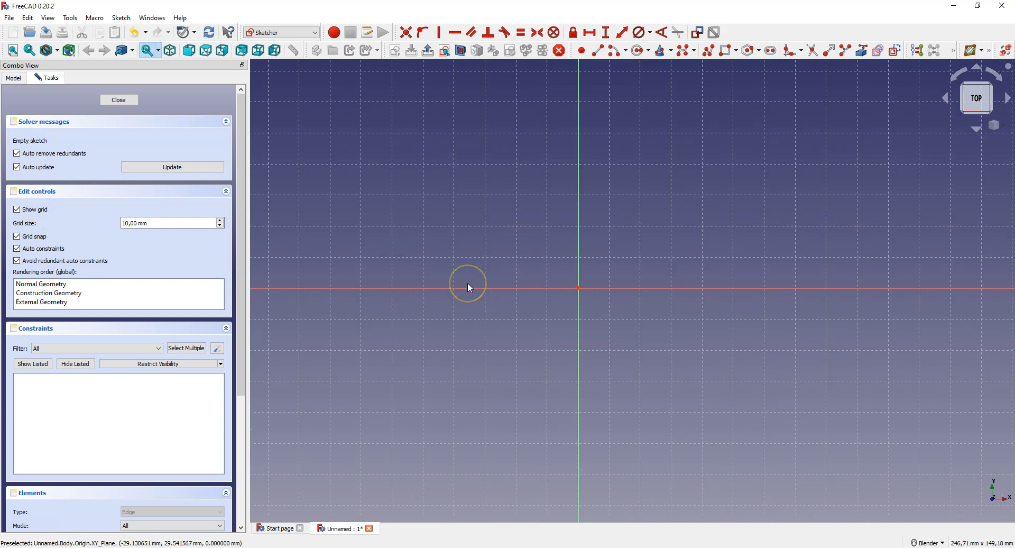
pyautogui.click(728, 51)
pyautogui.click(440, 200)
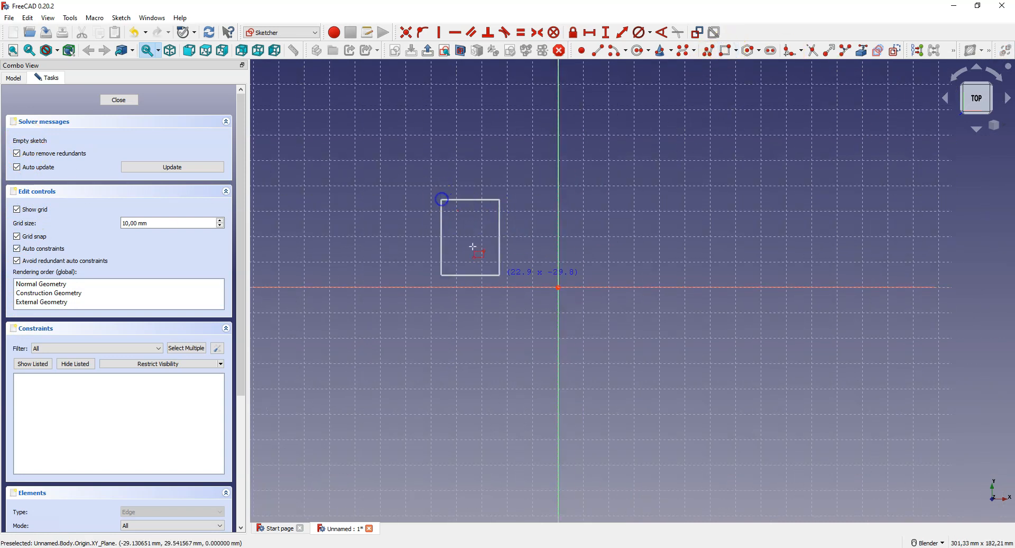
pyautogui.click(702, 374)
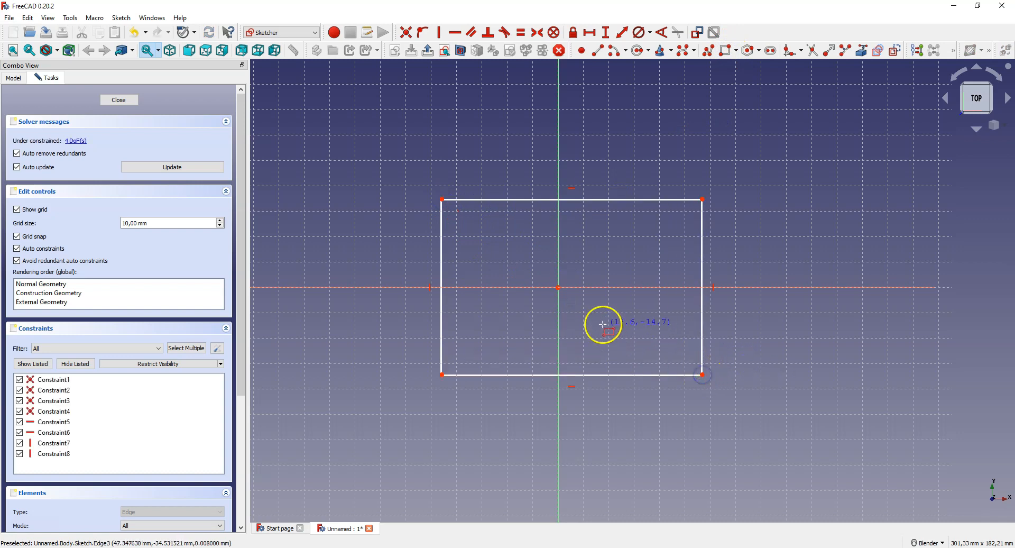
pyautogui.scroll(2, 602, 324)
pyautogui.scroll(-2, 594, 330)
pyautogui.scroll(1, 594, 330)
pyautogui.scroll(1, 594, 329)
pyautogui.scroll(-2, 594, 330)
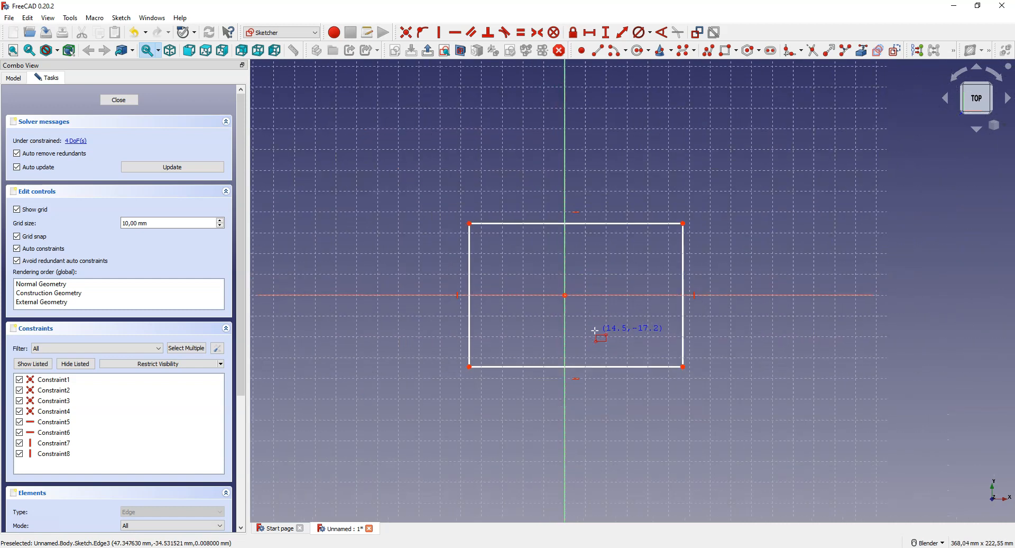
pyautogui.scroll(3, 595, 330)
pyautogui.click(596, 321)
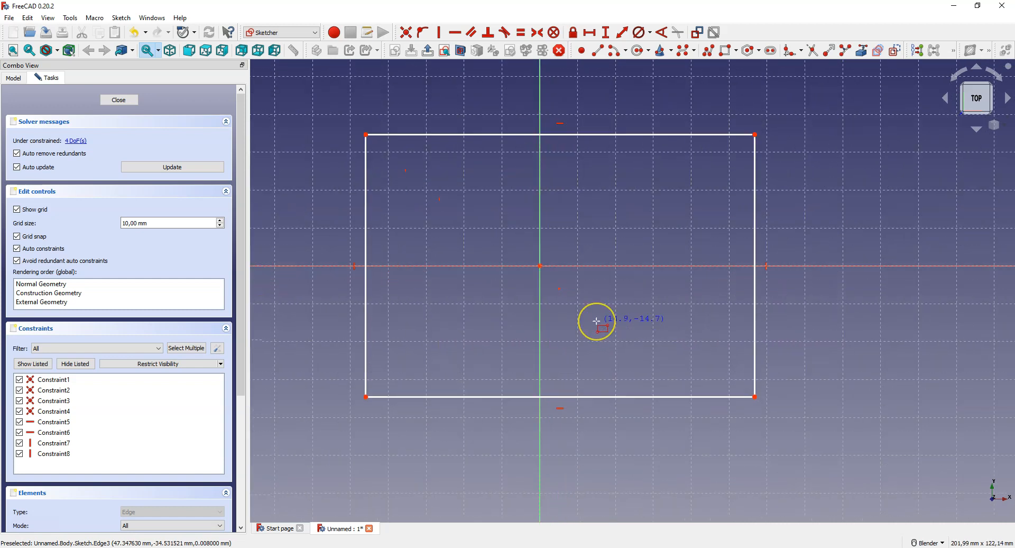
pyautogui.rightClick(590, 213)
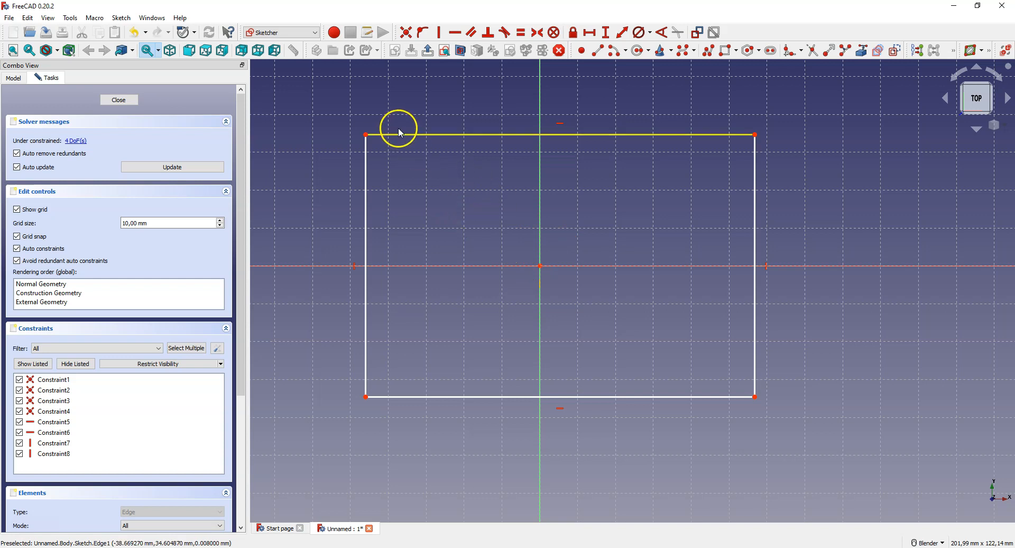
# Step: Constrain the rectangle's upper-left and lower-right corners symmetric about the origin, and delete that symmetry constraint again
pyautogui.click(366, 135)
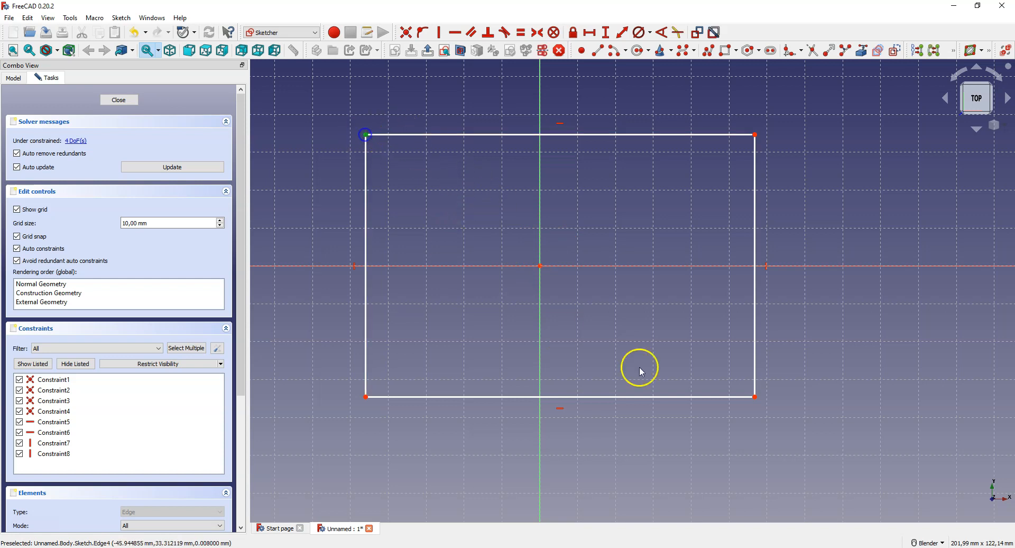
pyautogui.click(755, 397)
pyautogui.click(540, 266)
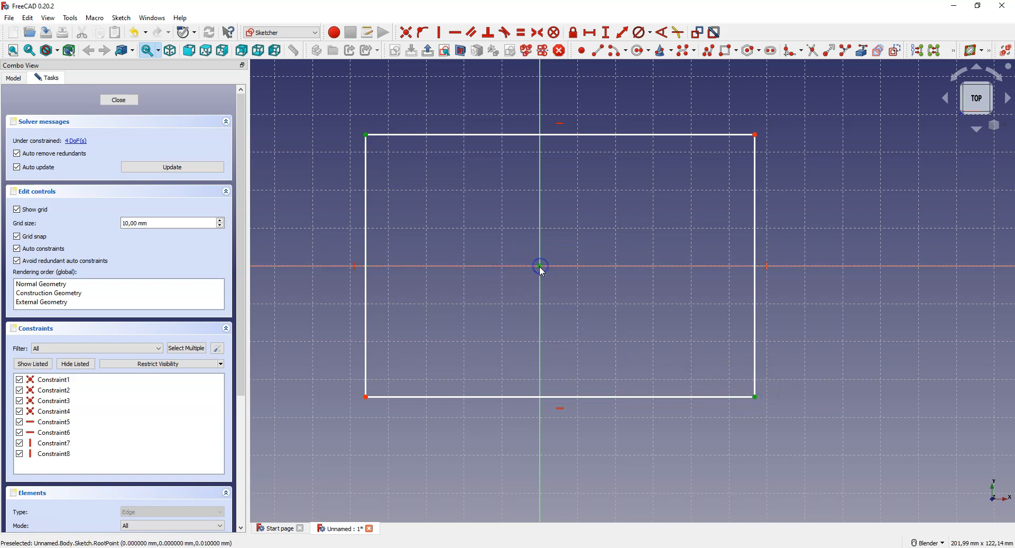
pyautogui.click(537, 32)
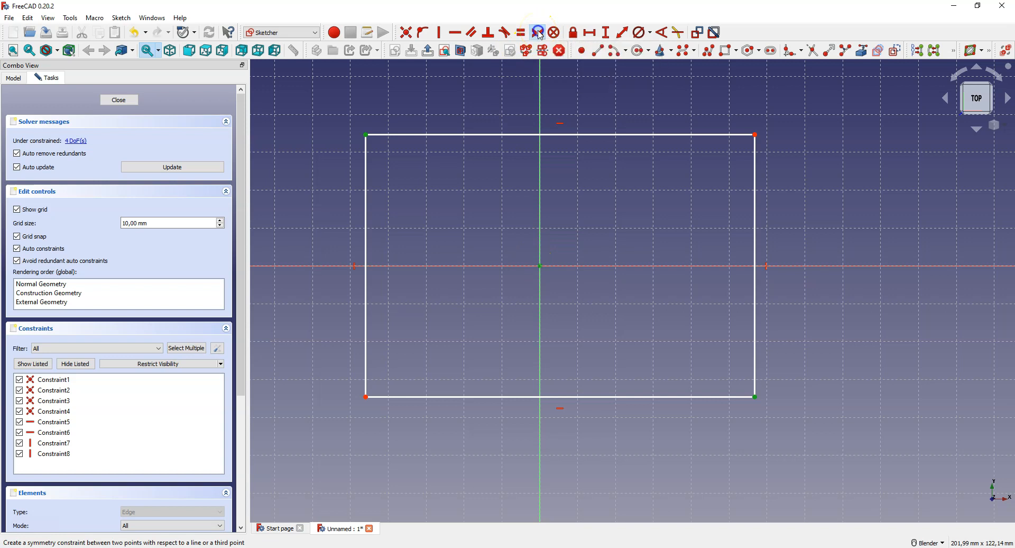
pyautogui.scroll(1, 536, 279)
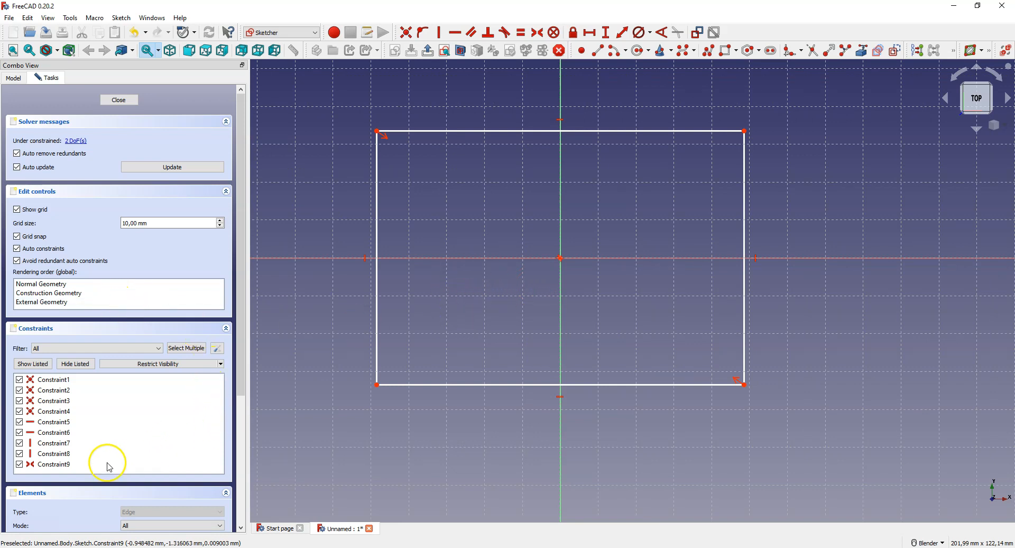
pyautogui.click(64, 464)
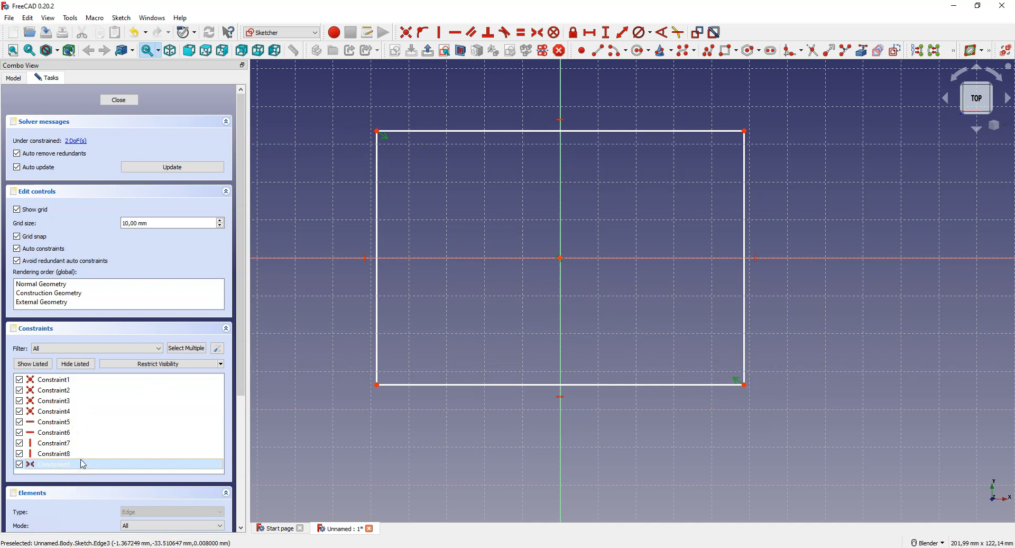
pyautogui.press('Delete')
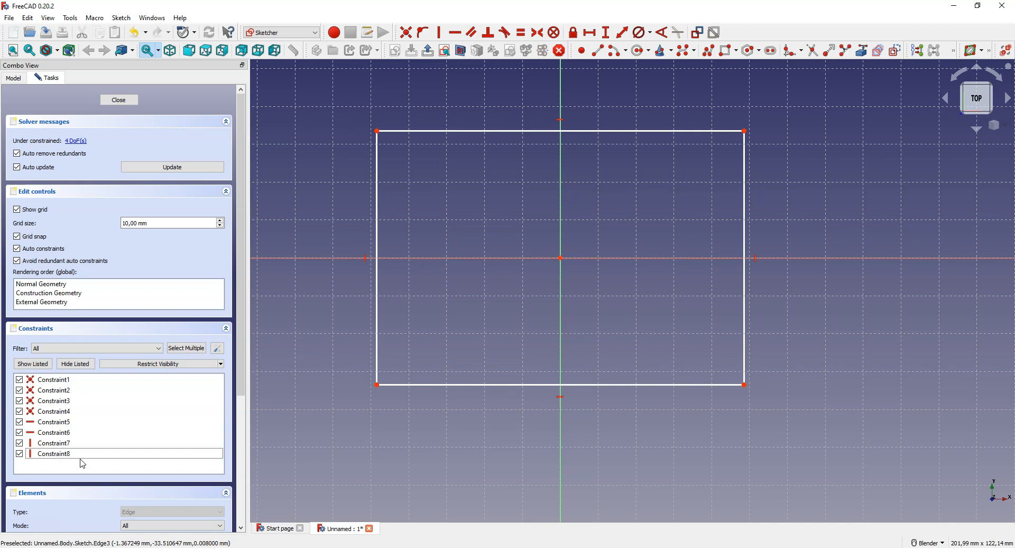
# Step: Constrain the rectangle's two upper corners symmetric about the sketch's vertical axis
pyautogui.click(376, 131)
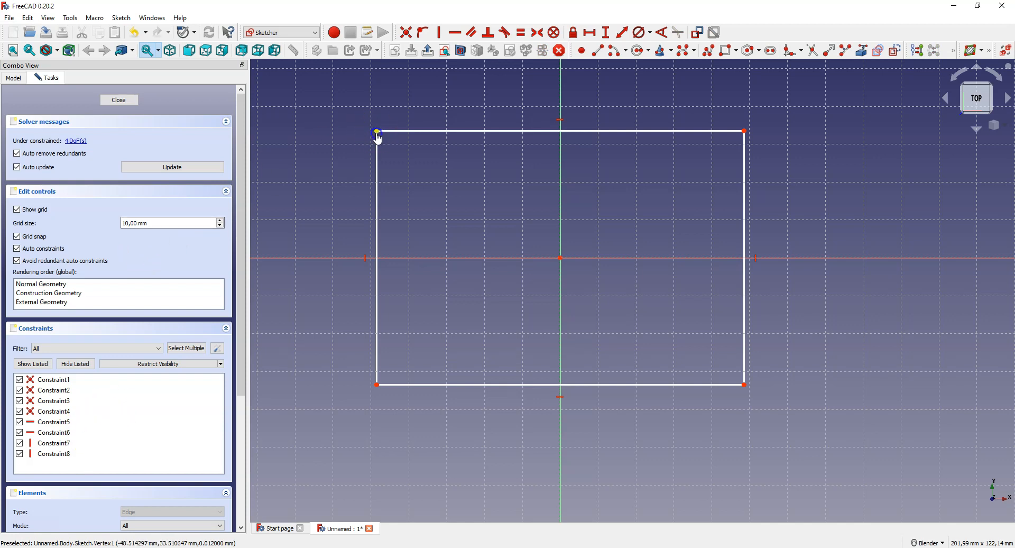
pyautogui.click(745, 131)
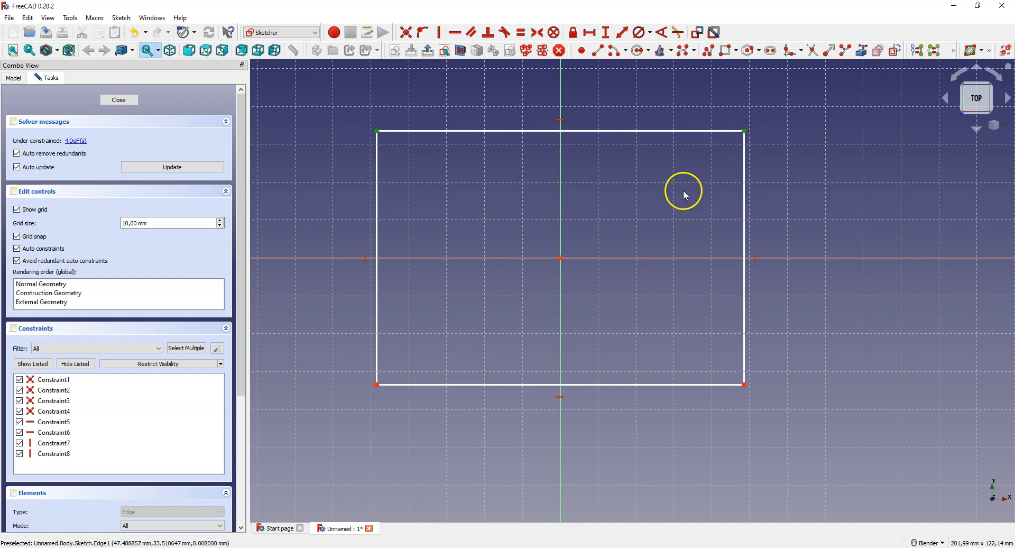
pyautogui.click(561, 211)
pyautogui.click(535, 32)
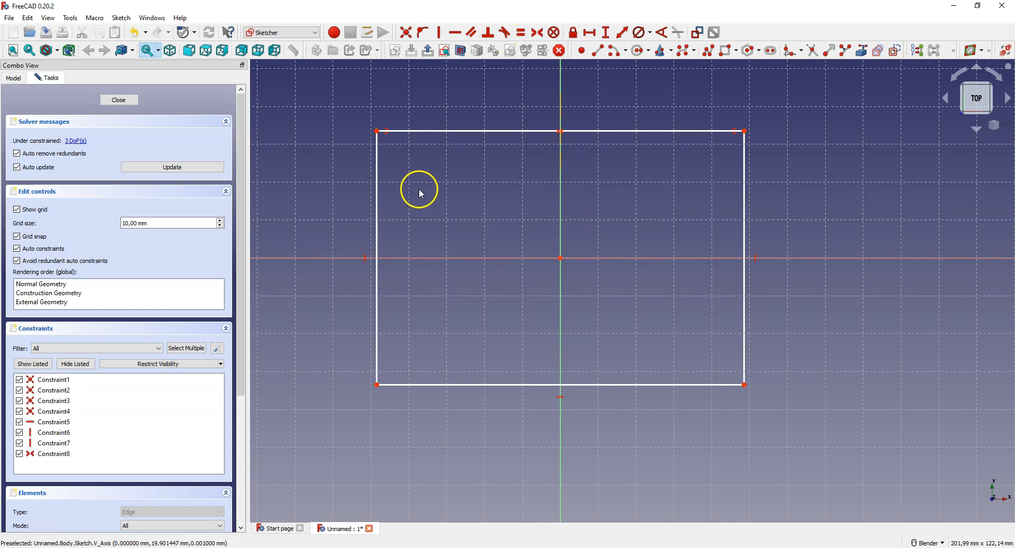
# Step: Constrain the rectangle's upper-left and lower-left corners symmetric about the sketch's horizontal axis
pyautogui.click(376, 131)
pyautogui.click(376, 385)
pyautogui.click(414, 258)
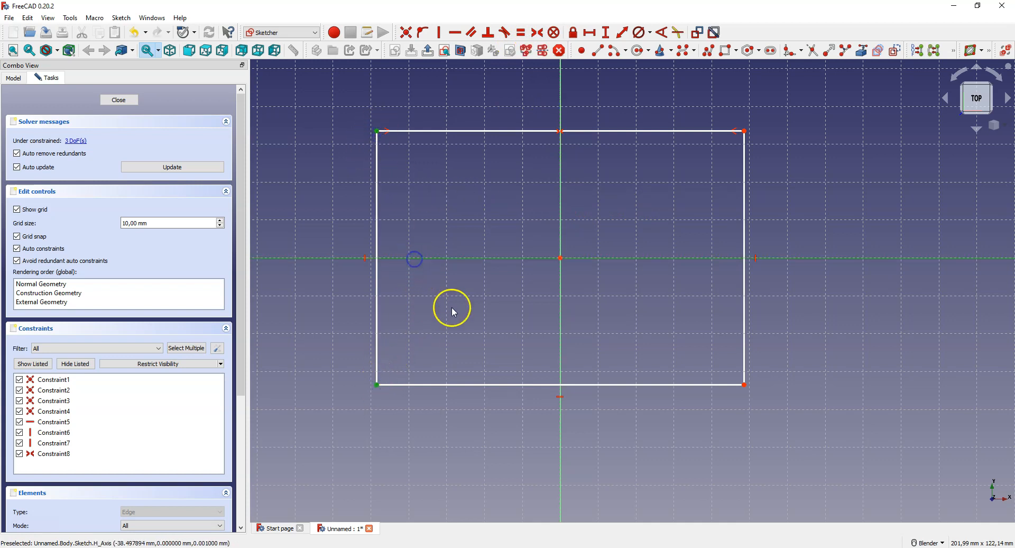
pyautogui.click(539, 35)
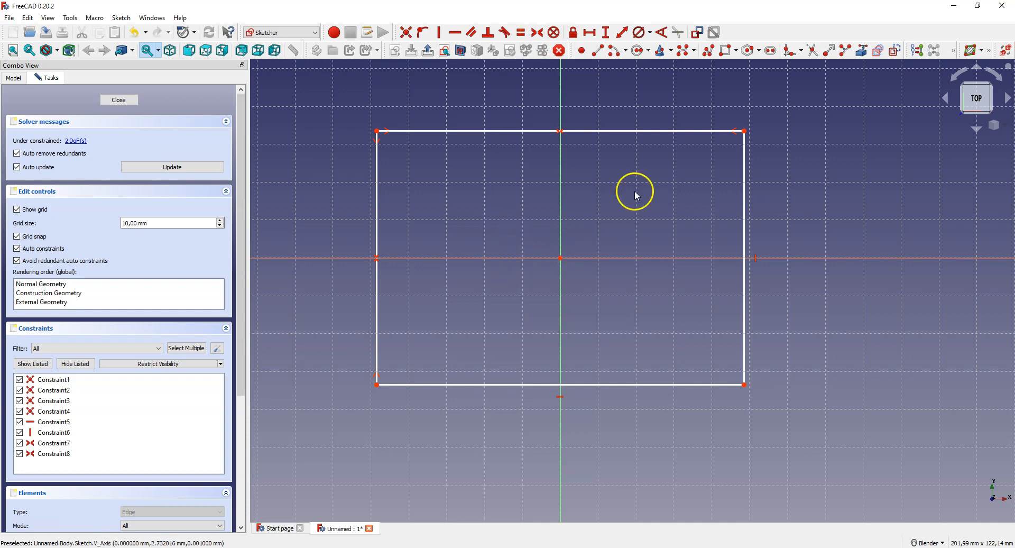
# Step: Draw one circle above the rectangle and a smaller one below it, both just right of the vertical axis
pyautogui.scroll(-2, 656, 216)
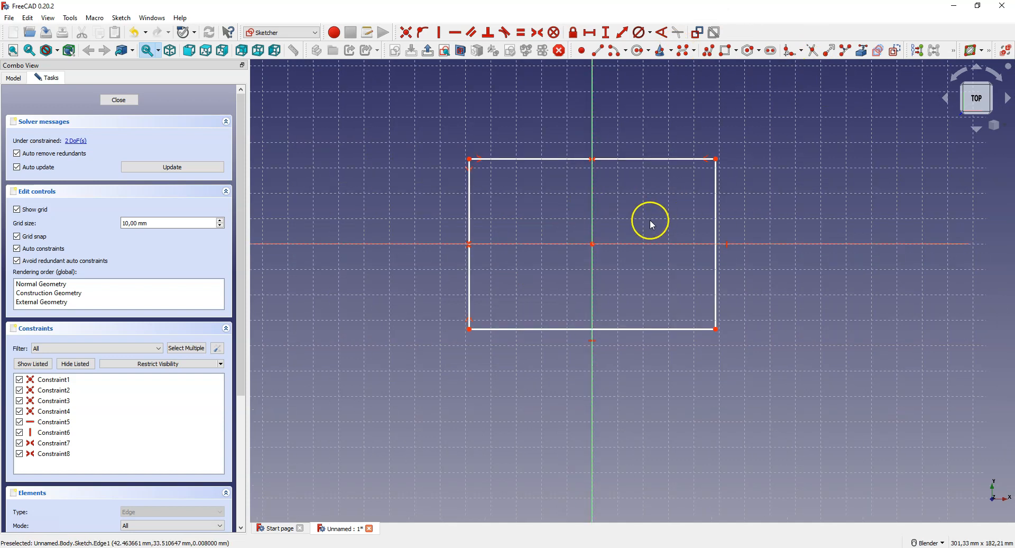
pyautogui.click(639, 51)
pyautogui.click(618, 107)
pyautogui.click(623, 137)
pyautogui.click(616, 371)
pyautogui.click(633, 386)
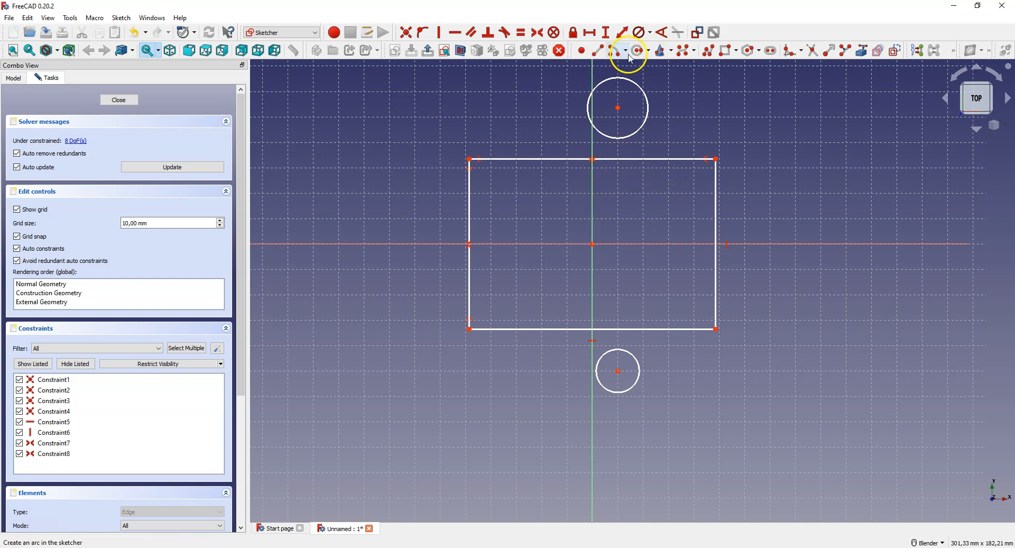
pyautogui.rightClick(446, 135)
# Step: Fix the upper circle's center onto the rectangle's top edge with a point-on-object constraint and move it slightly right along that edge
pyautogui.click(618, 108)
pyautogui.click(626, 159)
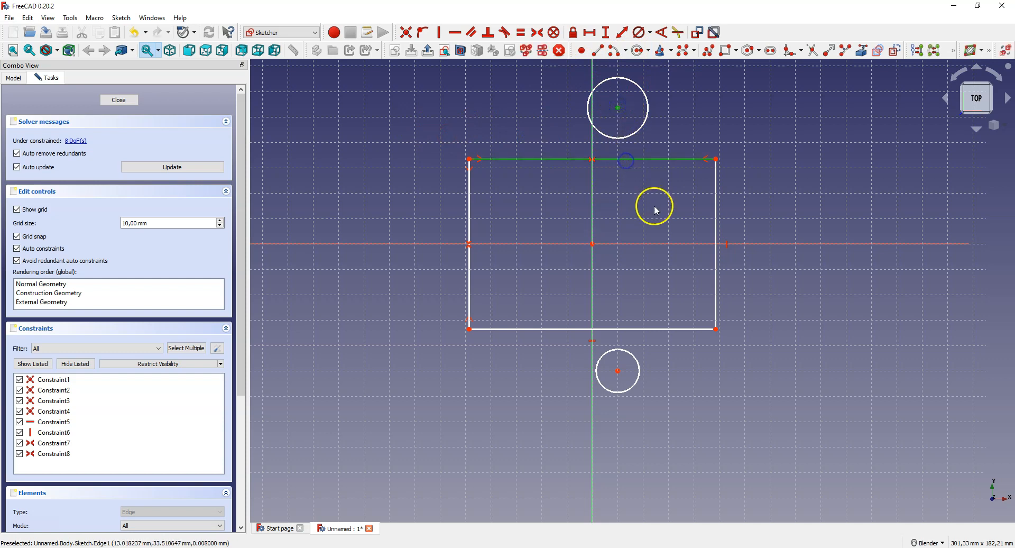
pyautogui.click(425, 35)
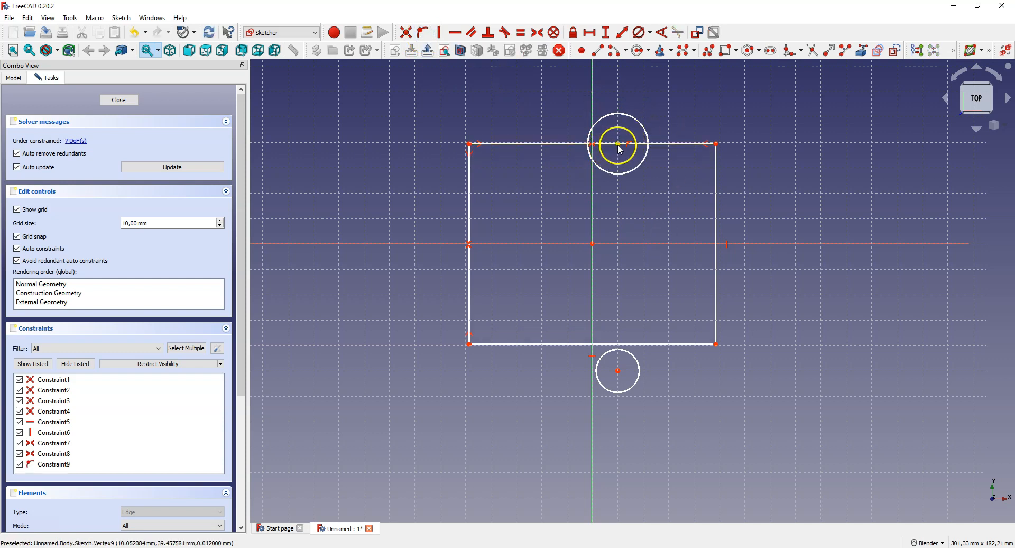
pyautogui.moveTo(621, 148)
pyautogui.mouseDown()
pyautogui.moveTo(812, 147)
pyautogui.moveTo(356, 148)
pyautogui.moveTo(626, 146)
pyautogui.mouseUp()
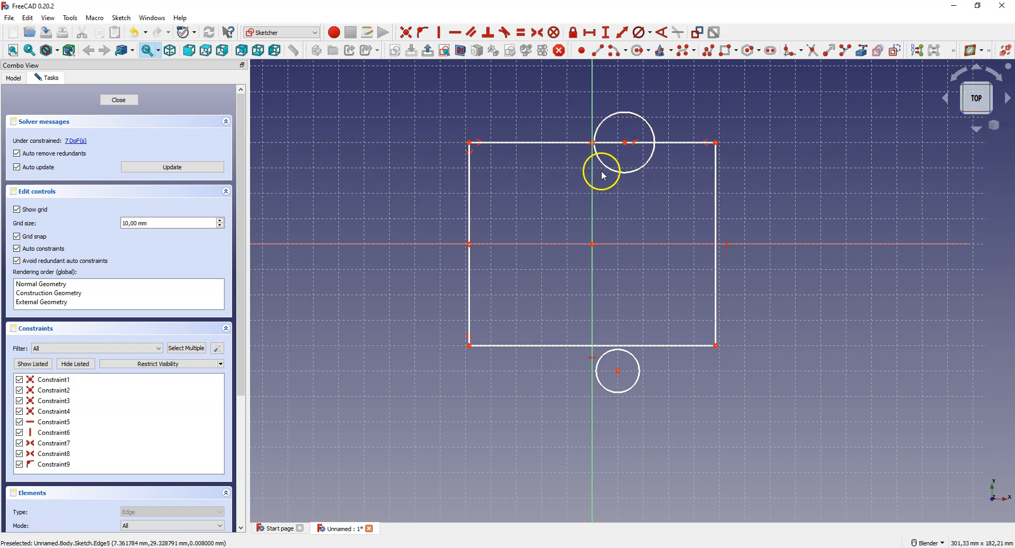
pyautogui.click(553, 143)
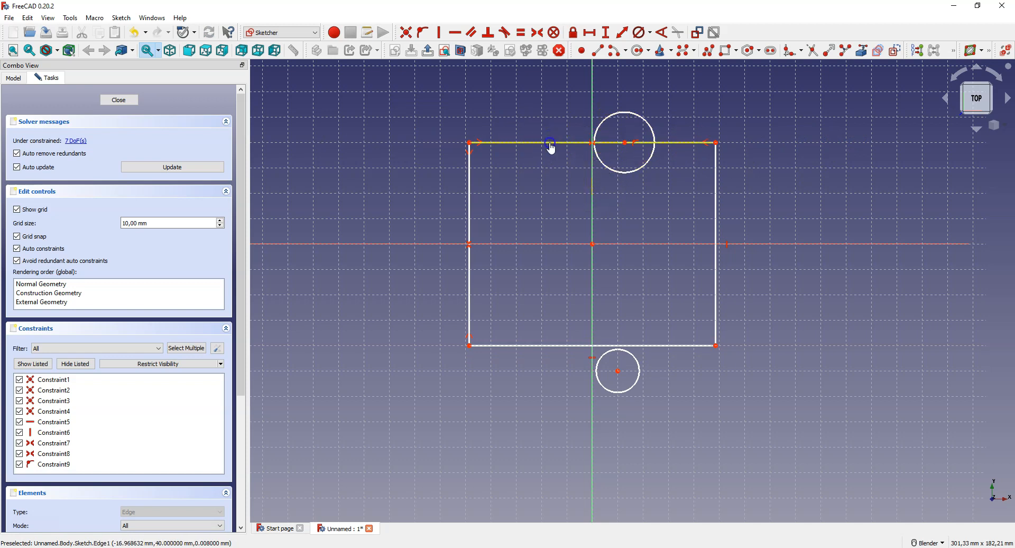
pyautogui.click(553, 174)
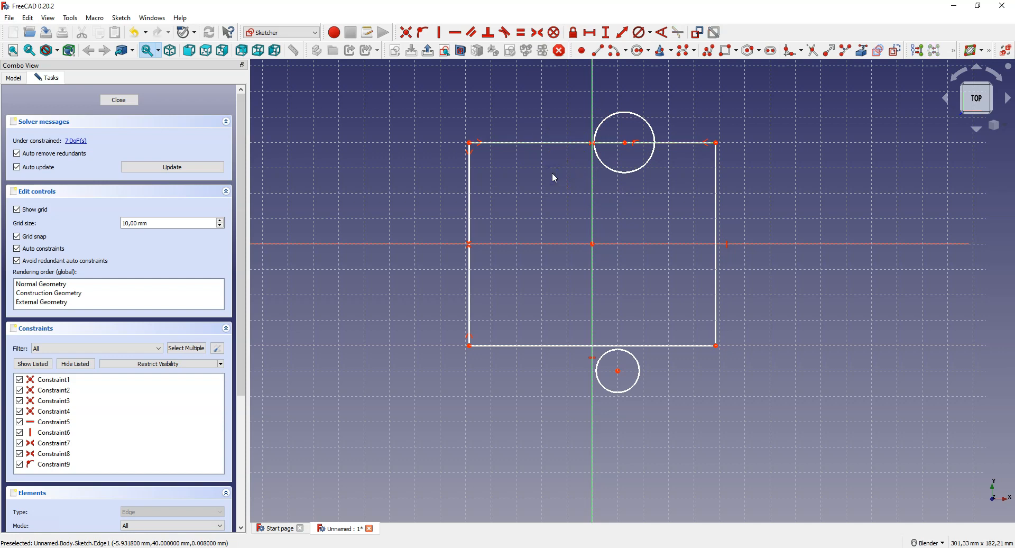
# Step: Fix the upper circle's center onto the sketch's vertical axis with a point-on-object constraint
pyautogui.click(626, 143)
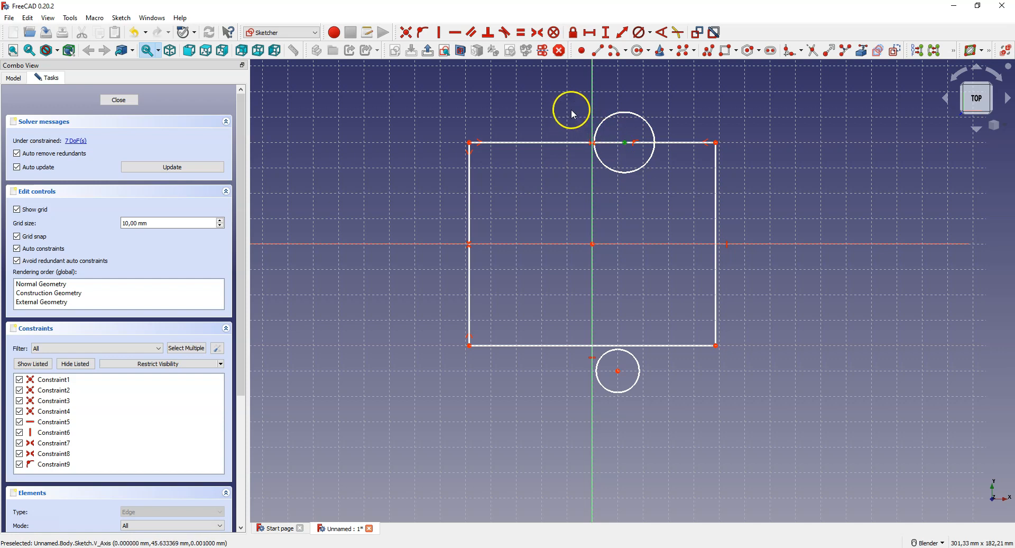
pyautogui.click(591, 100)
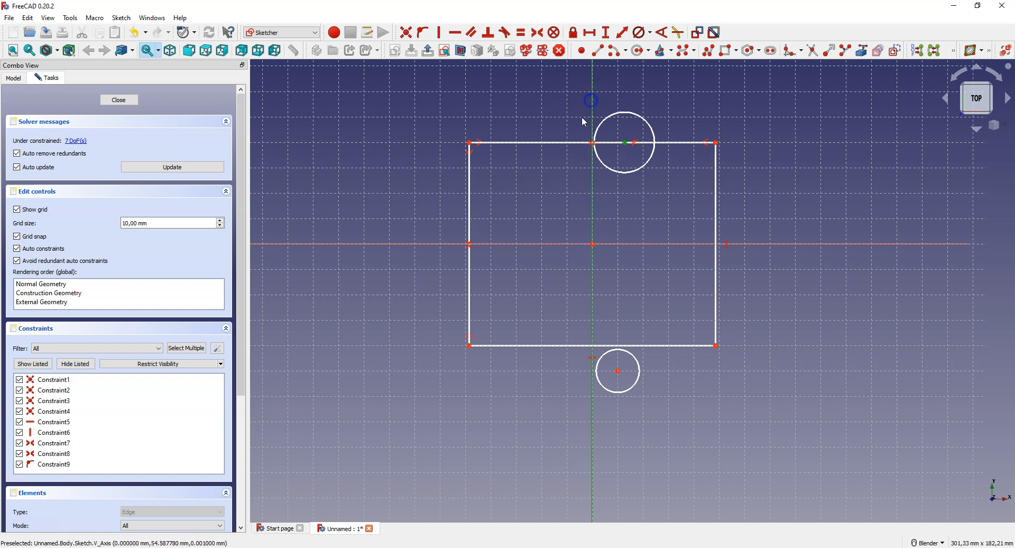
pyautogui.click(425, 35)
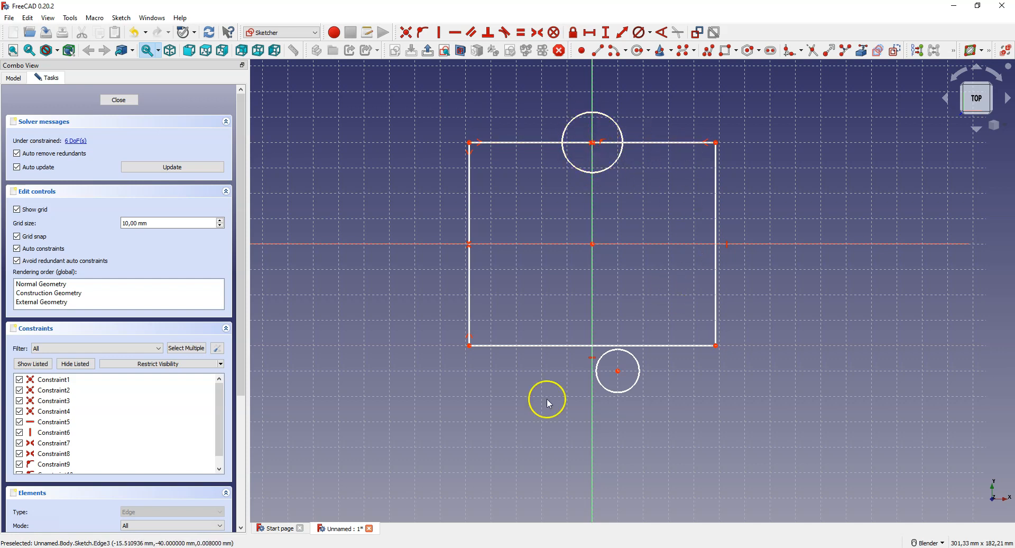
# Step: Fix the lower circle's center onto the rectangle's bottom edge with a point-on-object constraint
pyautogui.click(619, 371)
pyautogui.click(644, 345)
pyautogui.click(423, 31)
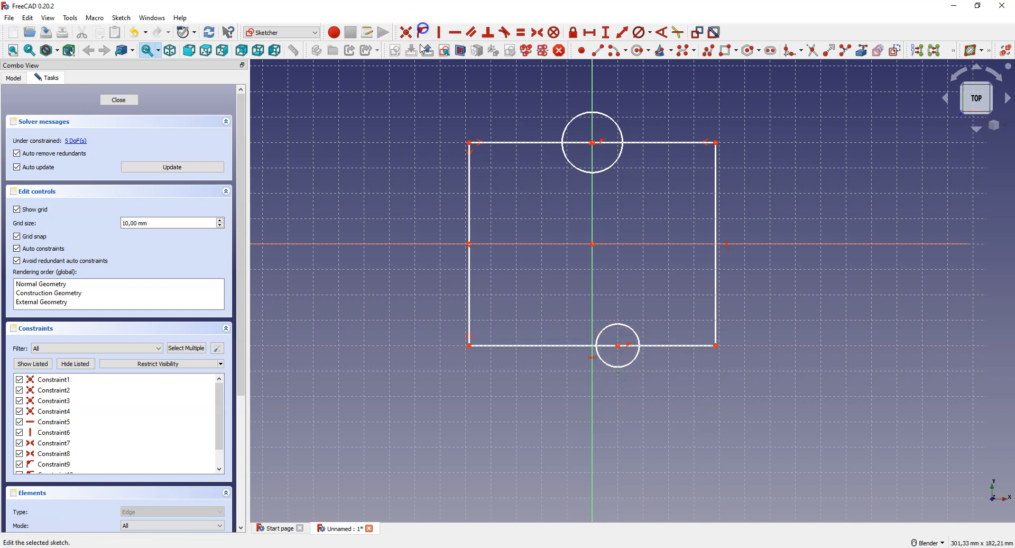
# Step: Make the rectangle's two bottom corners symmetric about the lower circle's center
pyautogui.click(469, 345)
pyautogui.click(716, 345)
pyautogui.click(618, 346)
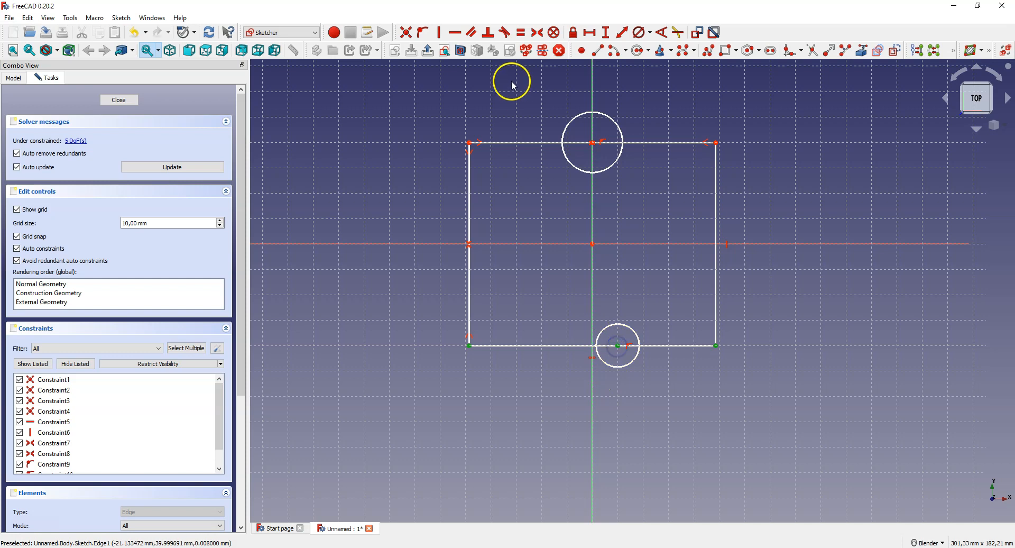
pyautogui.click(538, 34)
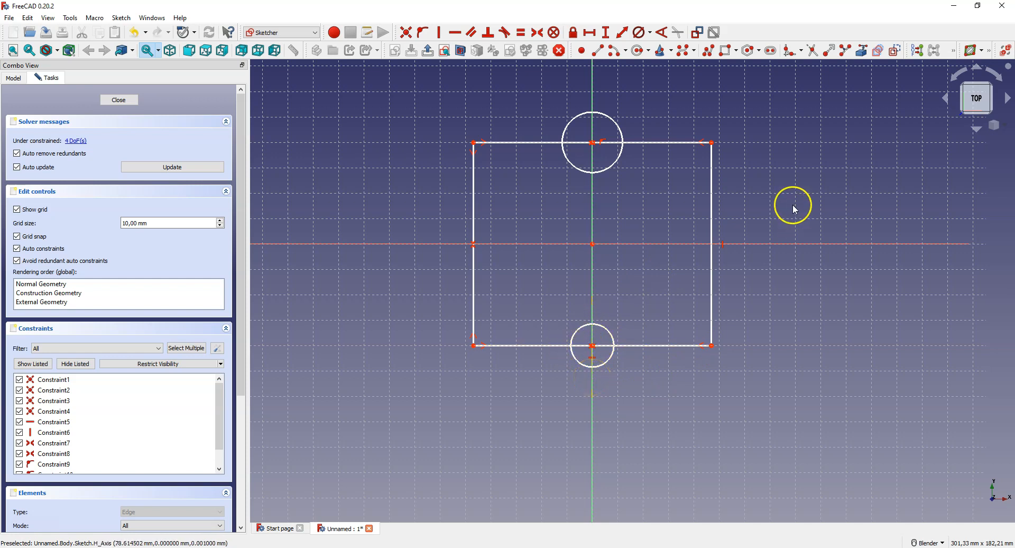
# Step: Trim away the outer halves of both circles and the rectangle edge portions inside them, leaving two inward semicircular notches
pyautogui.click(812, 51)
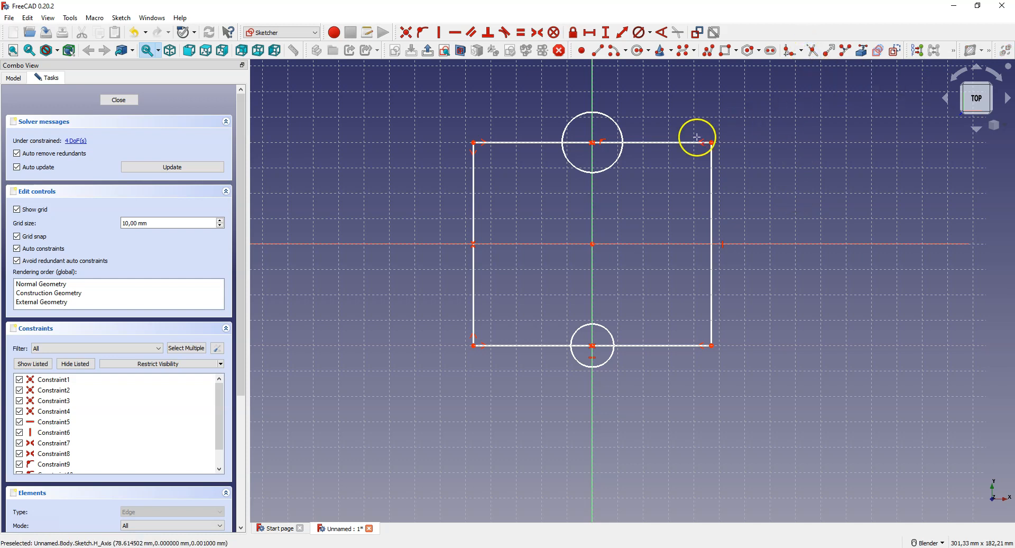
pyautogui.click(608, 118)
pyautogui.click(611, 142)
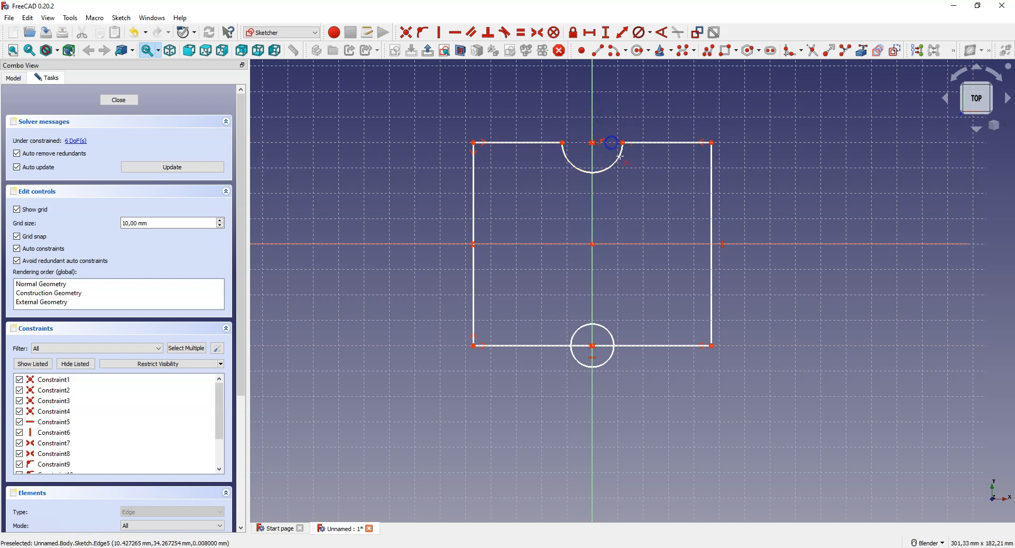
pyautogui.click(607, 363)
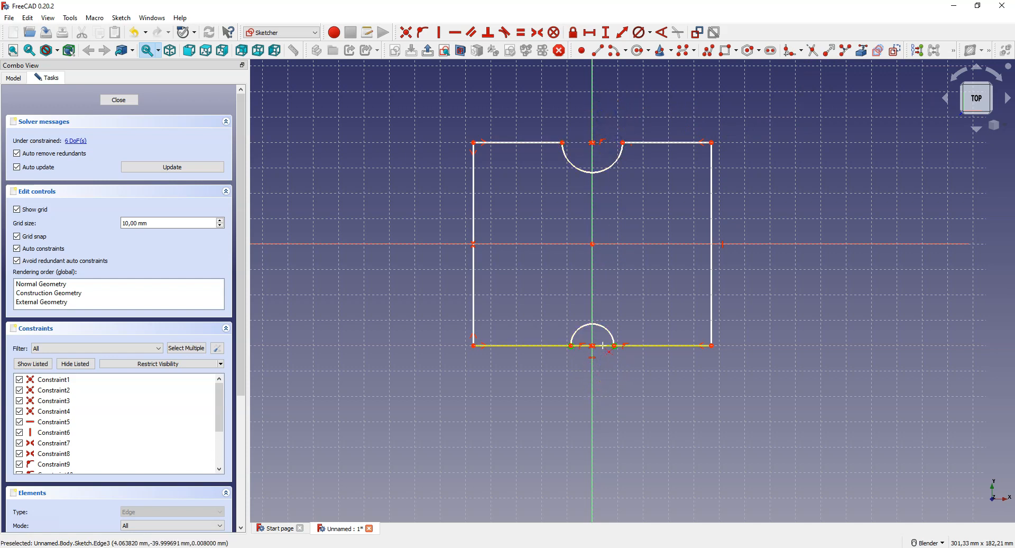
pyautogui.click(604, 345)
pyautogui.click(764, 356)
pyautogui.click(627, 214)
pyautogui.rightClick(629, 268)
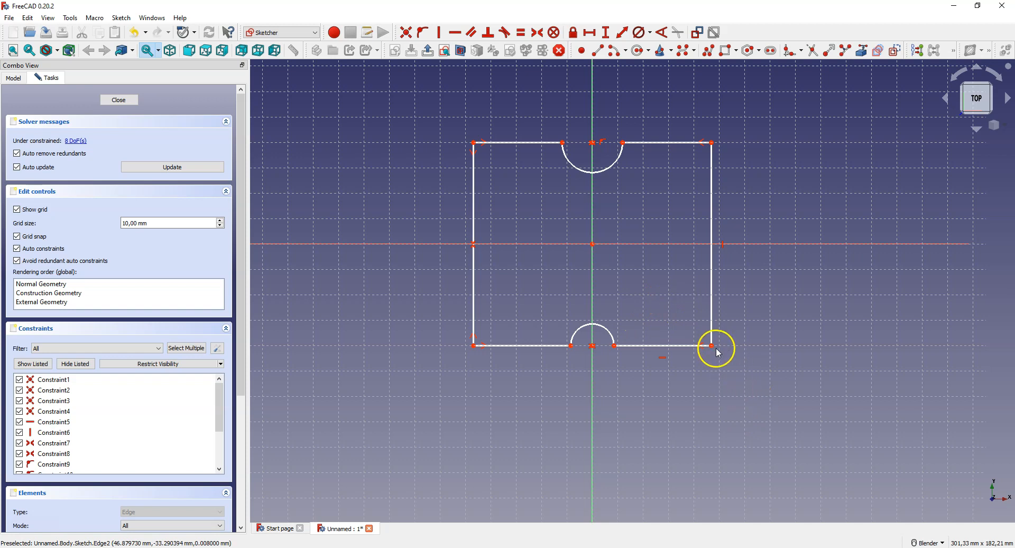
# Step: Pull the outline's lower-right corner slightly outward and make the two top edge segments equal in length
pyautogui.moveTo(713, 345); pyautogui.dragTo(721, 363)
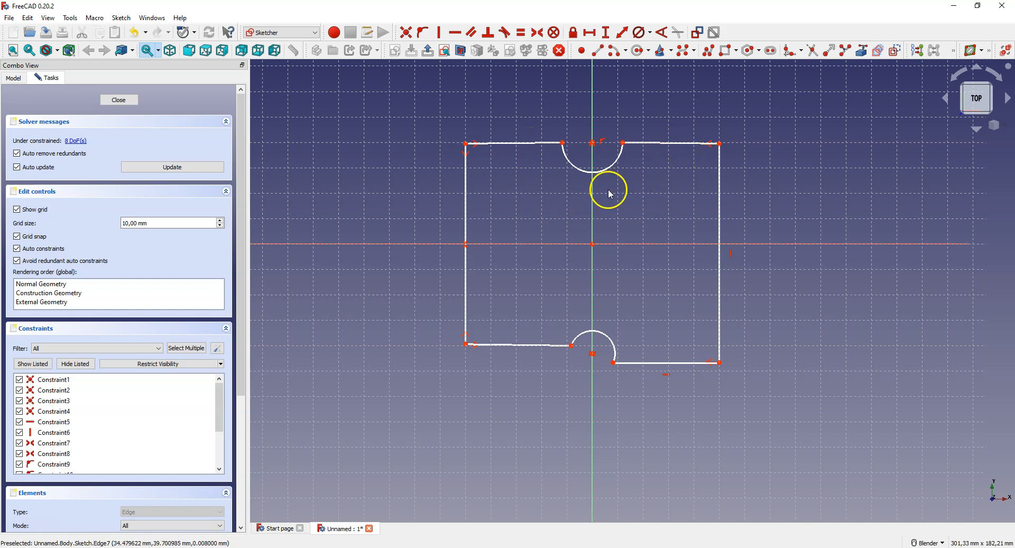
pyautogui.click(534, 142)
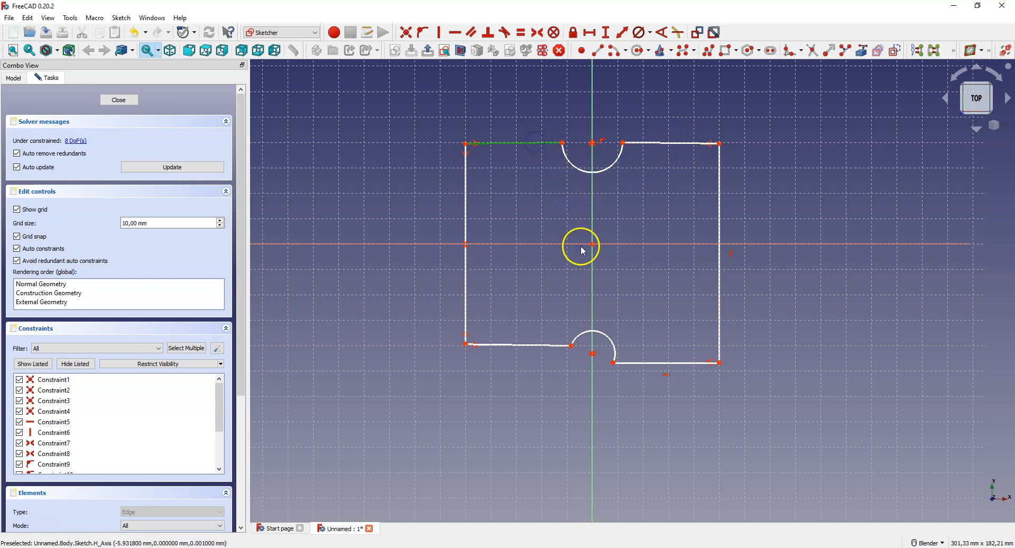
pyautogui.click(661, 142)
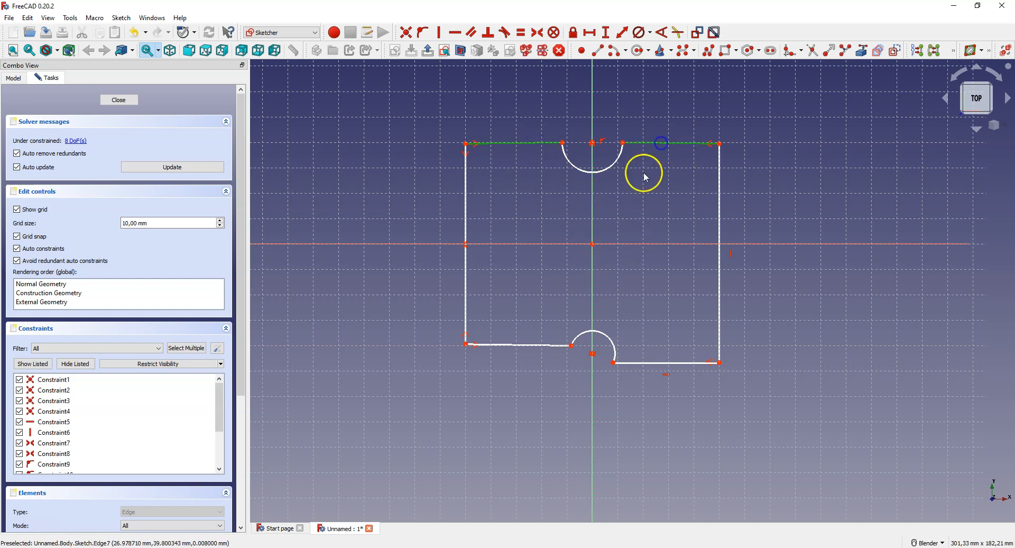
pyautogui.click(520, 34)
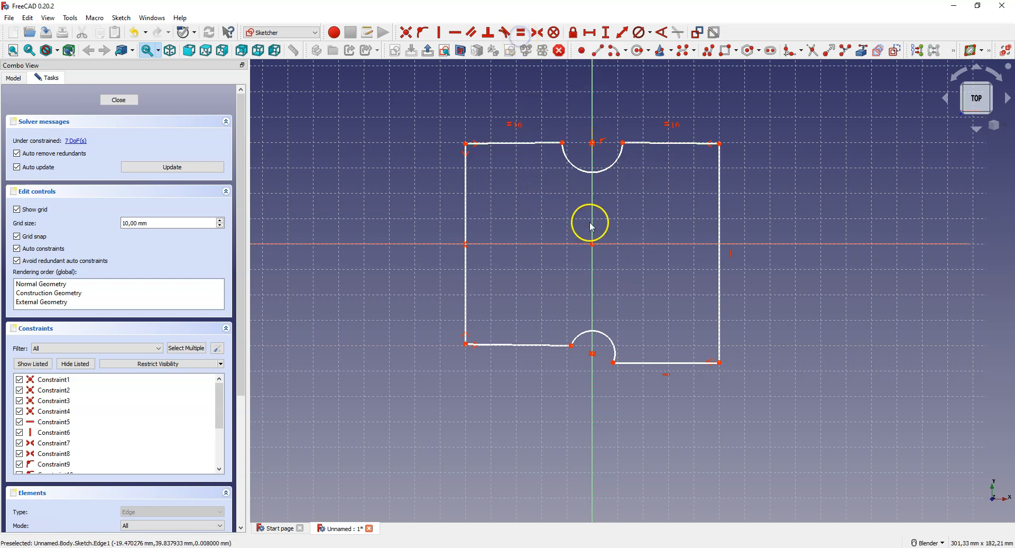
# Step: Constrain the top-left edge segment to horizontal and make the two bottom edge segments equal in length
pyautogui.click(516, 143)
pyautogui.click(456, 33)
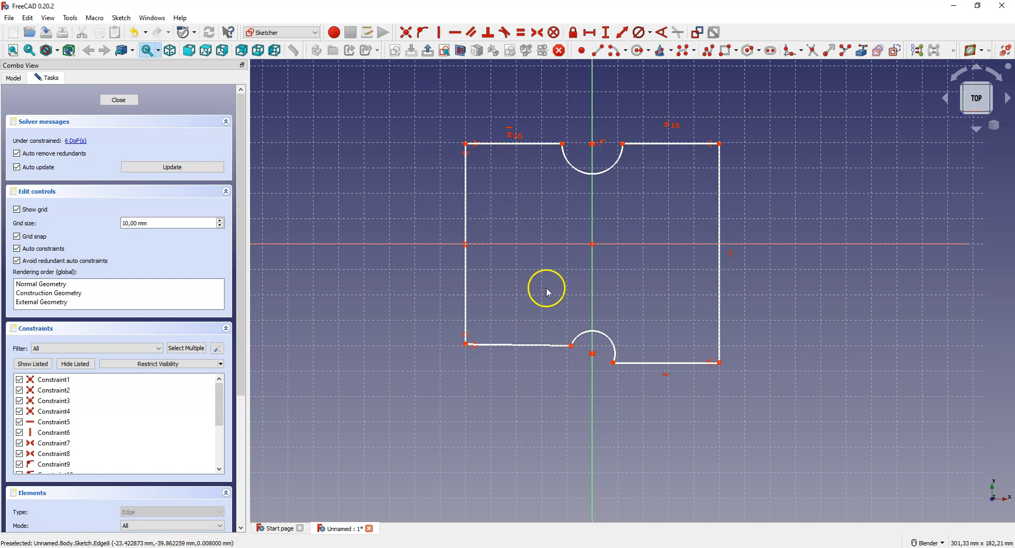
pyautogui.click(660, 363)
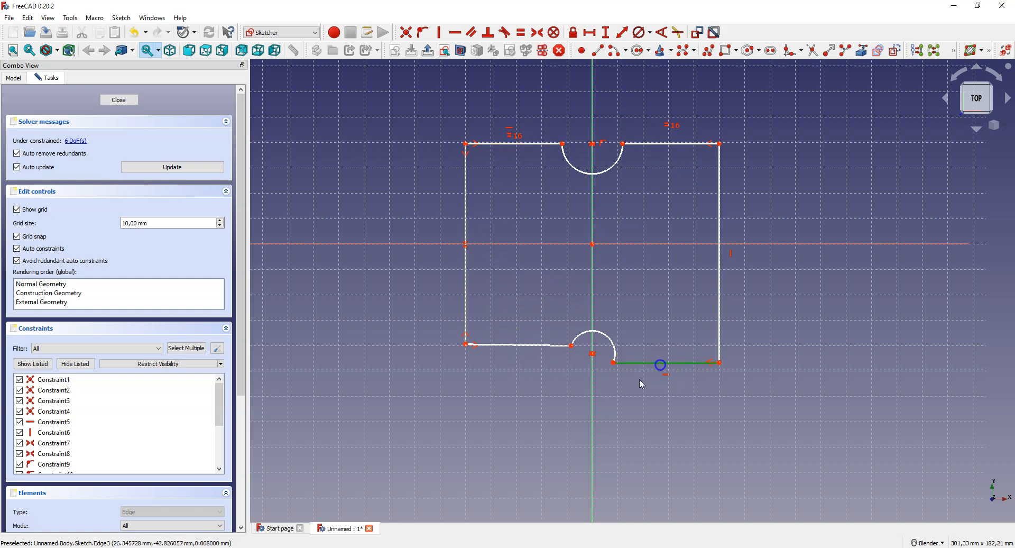
pyautogui.click(512, 346)
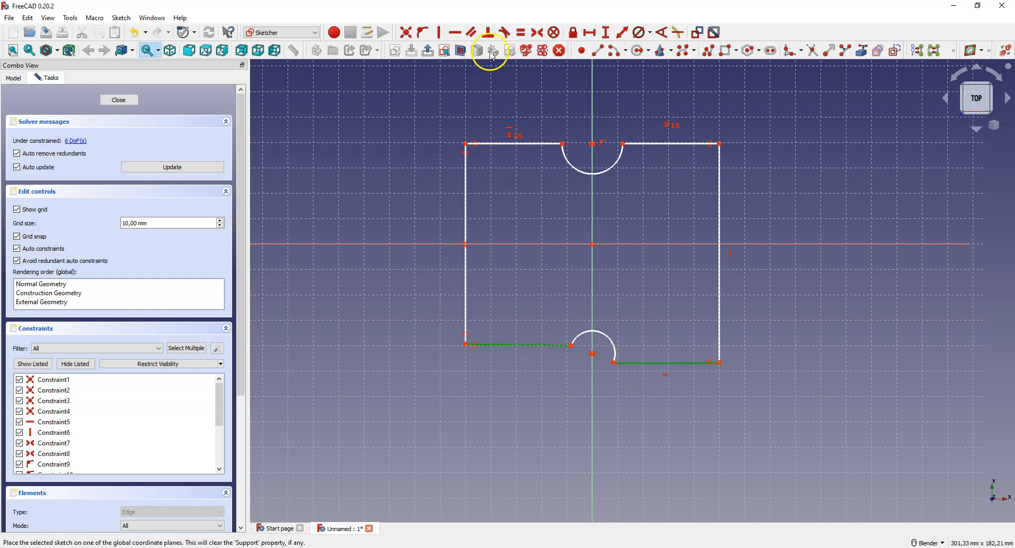
pyautogui.click(521, 32)
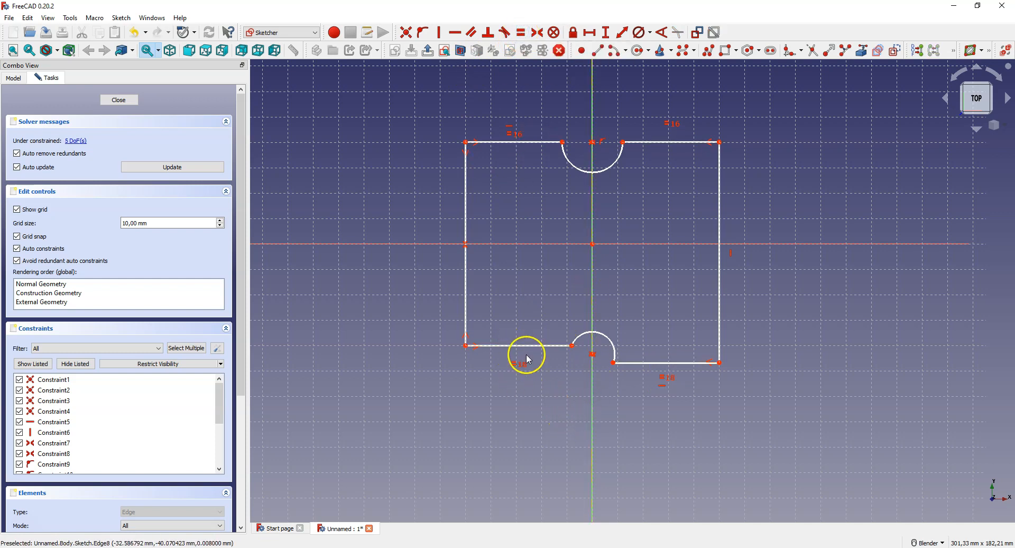
# Step: Make the outline's left and right vertical edges equal in length
pyautogui.click(466, 196)
pyautogui.click(720, 206)
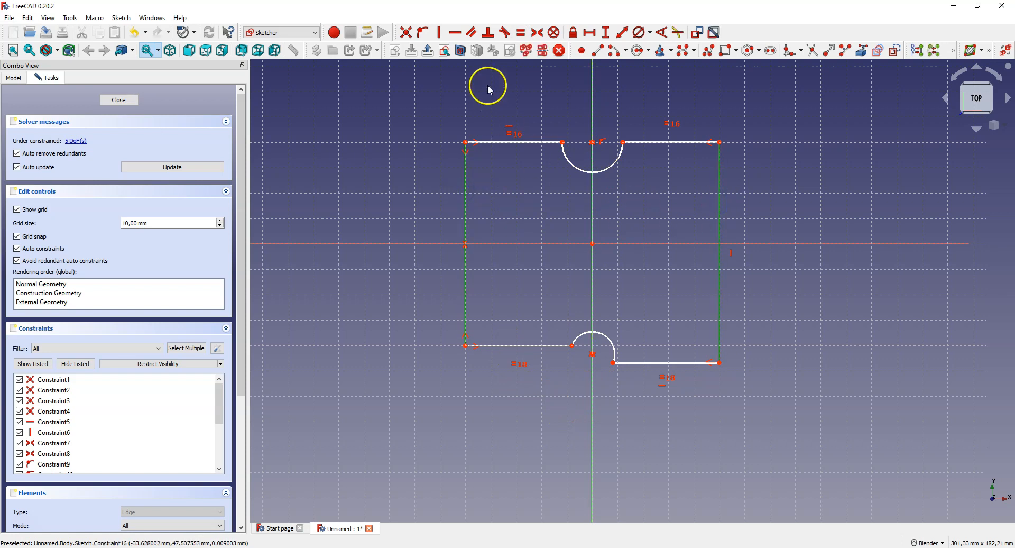
pyautogui.click(522, 32)
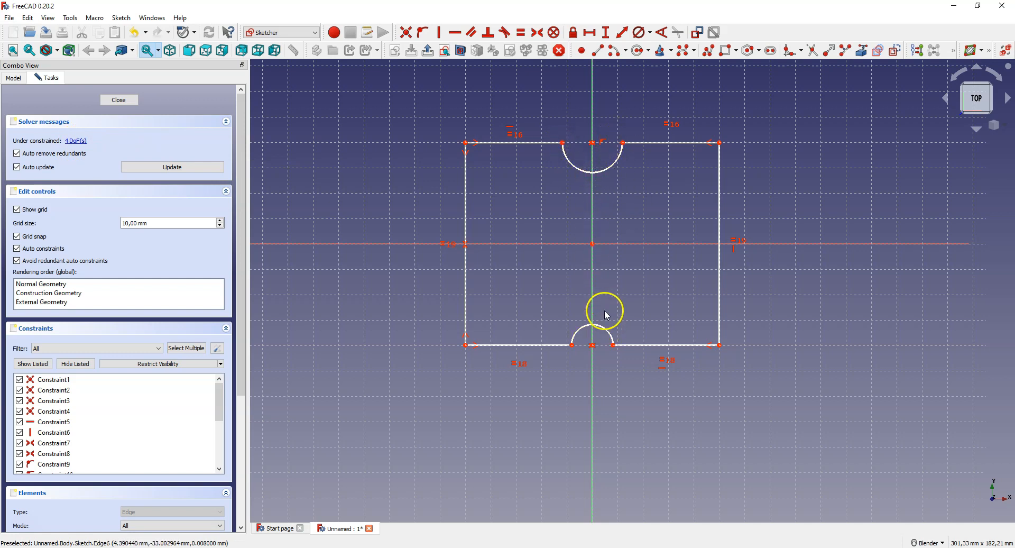
# Step: Constrain the upper arc's radius to 20 mm
pyautogui.click(615, 167)
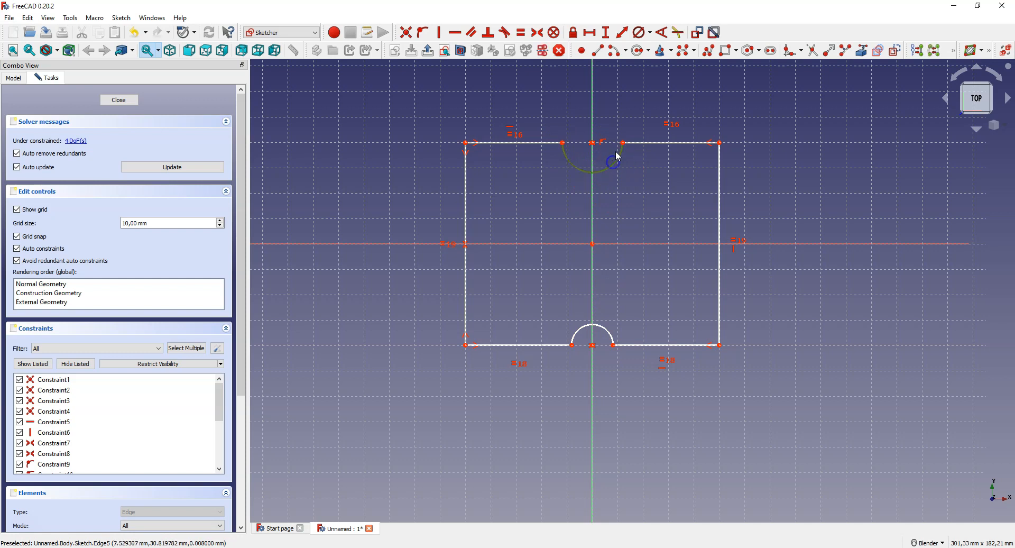
pyautogui.click(649, 34)
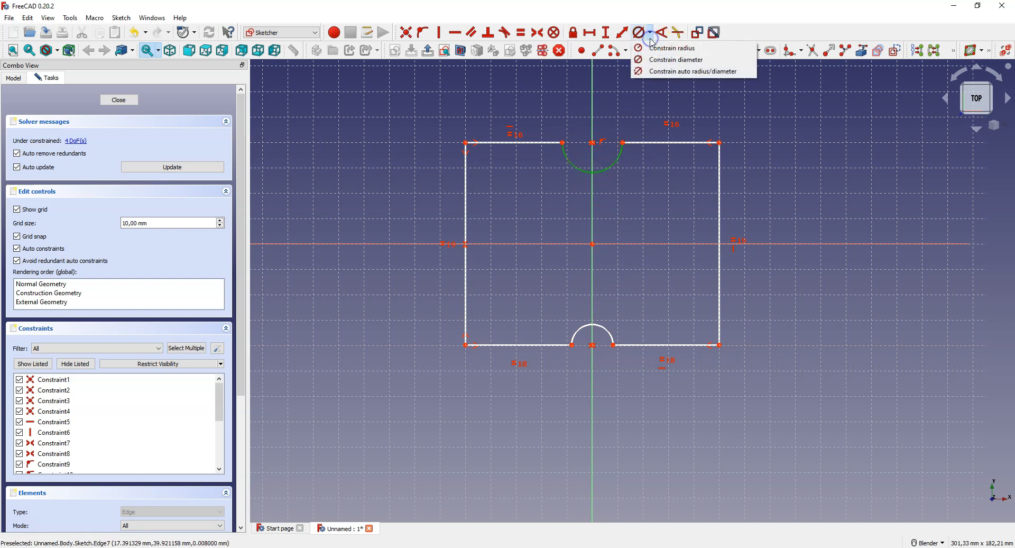
pyautogui.click(691, 48)
pyautogui.write('20')
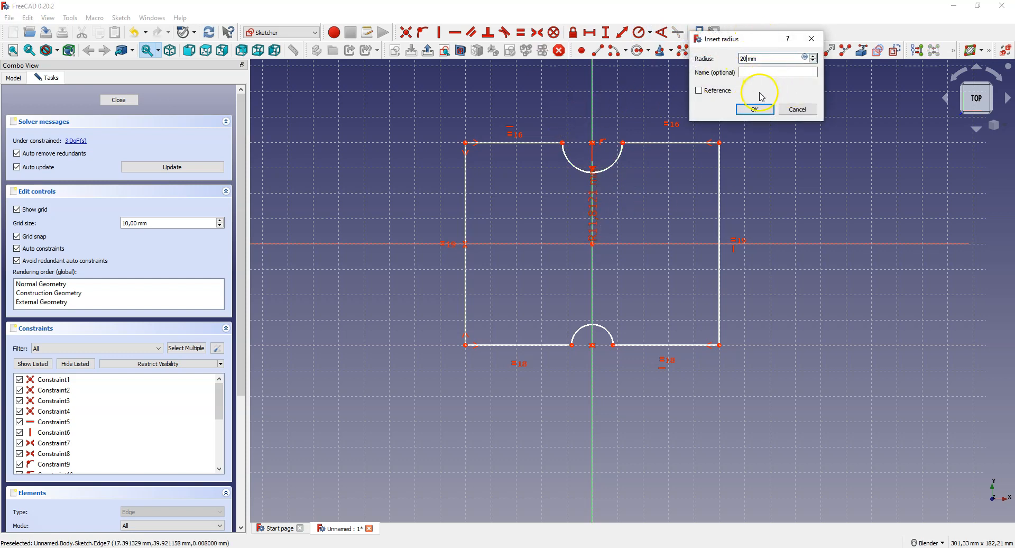
pyautogui.click(755, 109)
# Step: Constrain the lower arc's radius to 15 mm
pyautogui.click(639, 32)
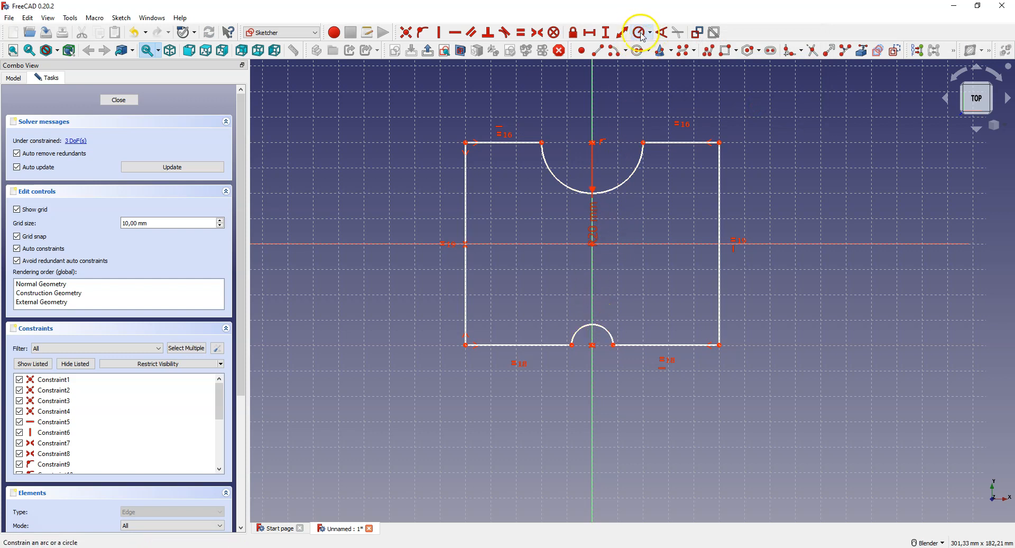
pyautogui.click(596, 327)
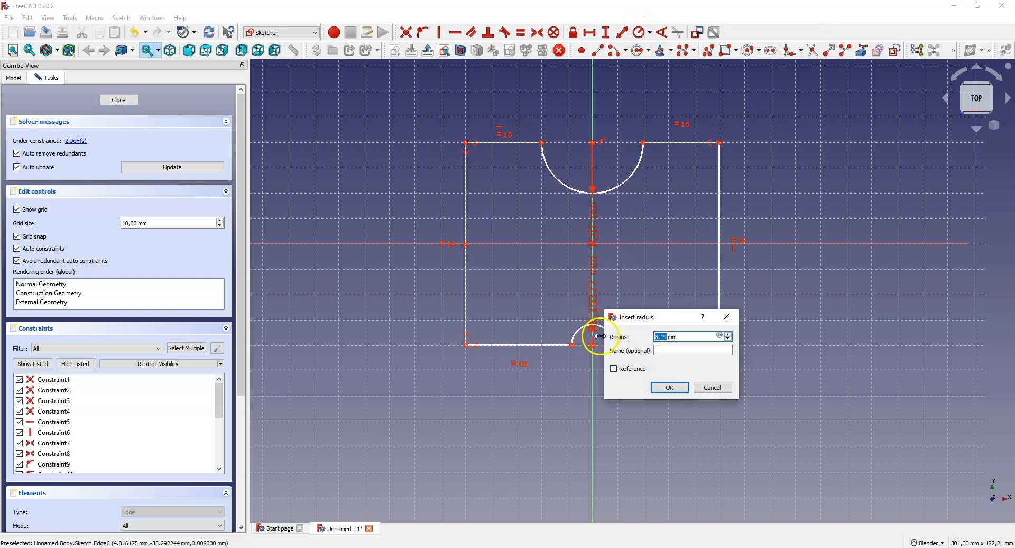
pyautogui.write('15')
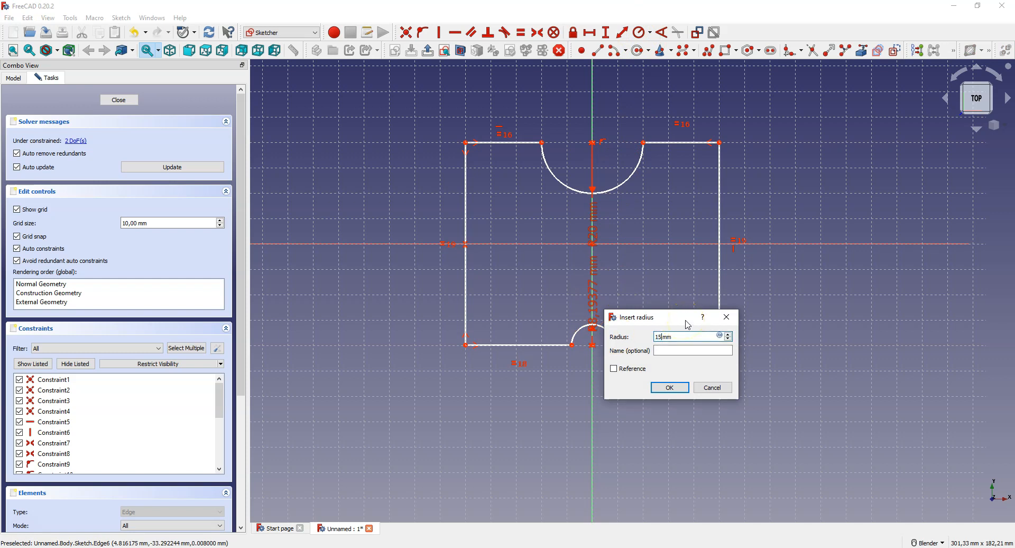
pyautogui.click(669, 386)
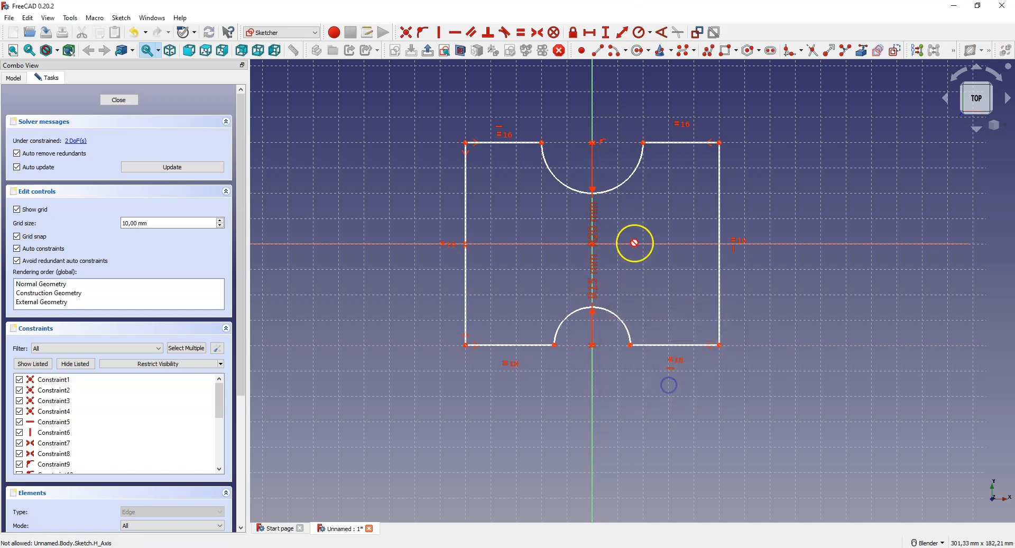
pyautogui.rightClick(491, 221)
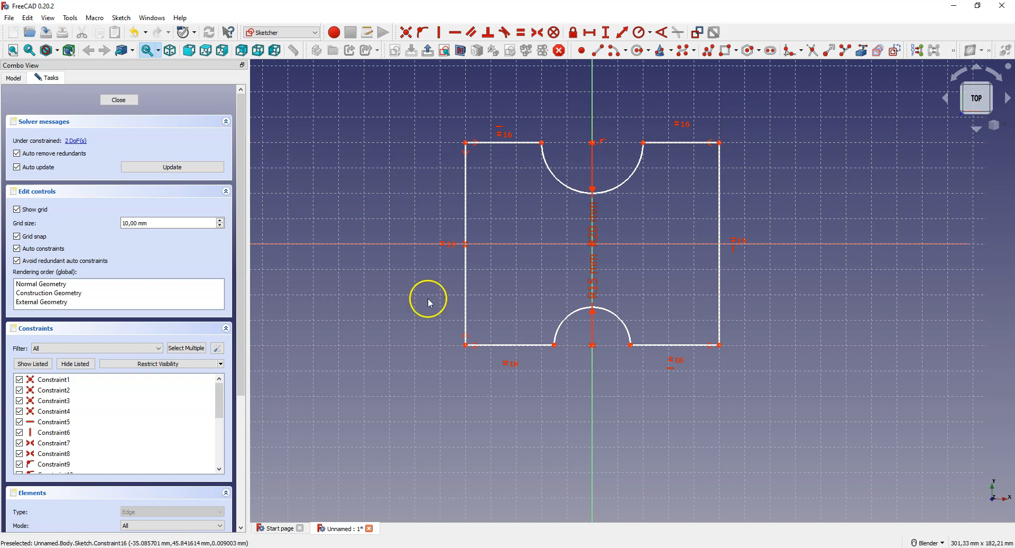
# Step: Set the horizontal distance between the outline's two top corners to 150 mm
pyautogui.click(465, 142)
pyautogui.click(719, 143)
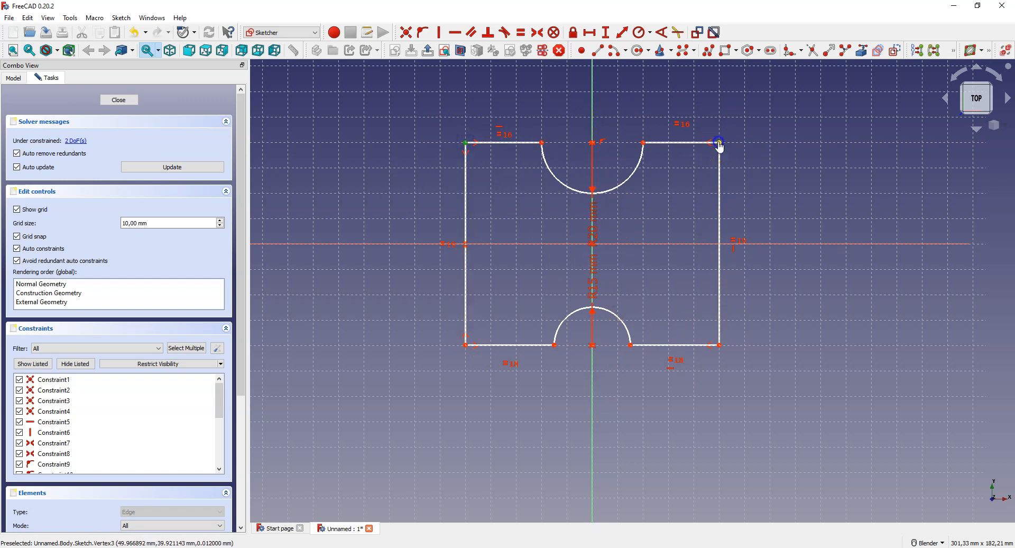
pyautogui.click(591, 35)
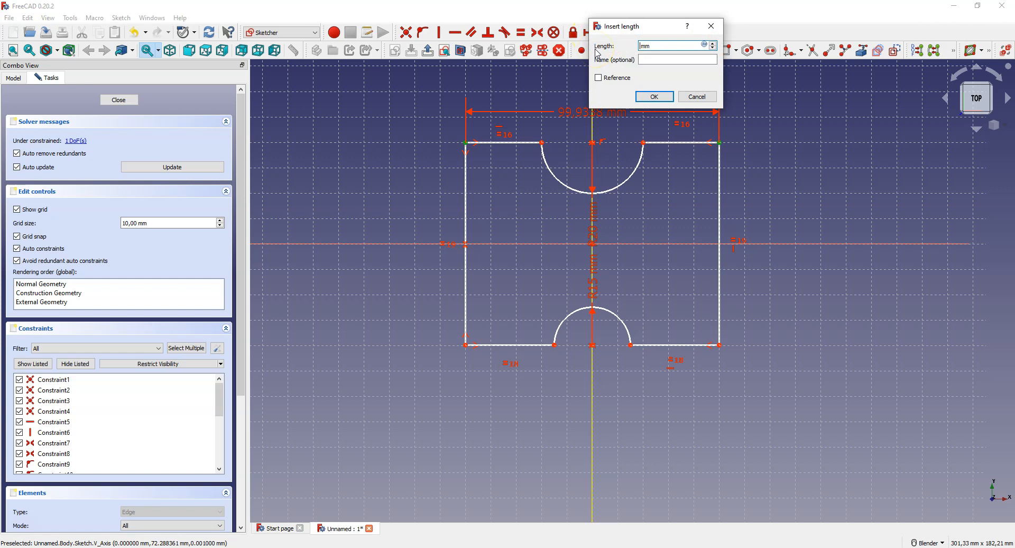
pyautogui.write('150')
pyautogui.click(654, 96)
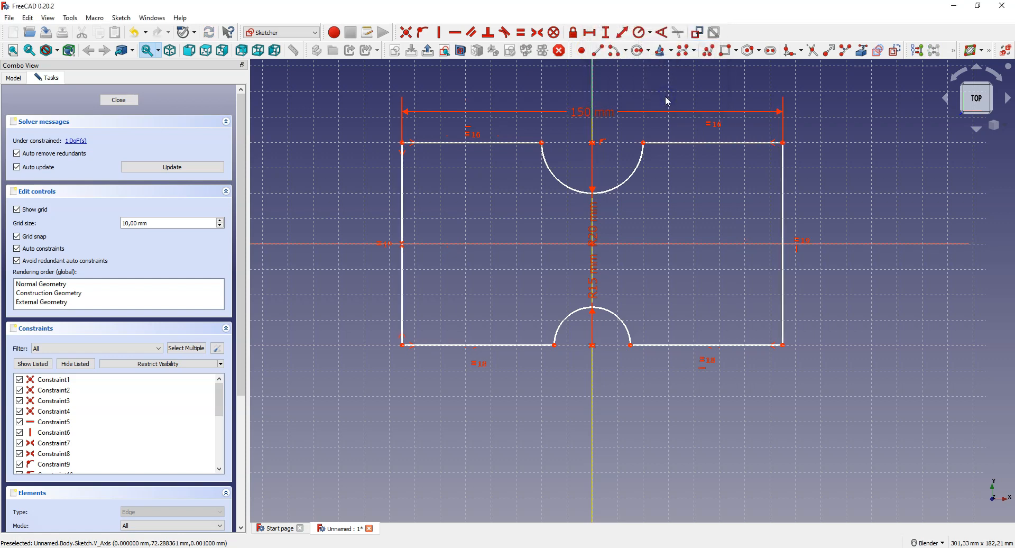
# Step: Set the vertical distance between the outline's two right-hand corners to 100 mm
pyautogui.click(782, 344)
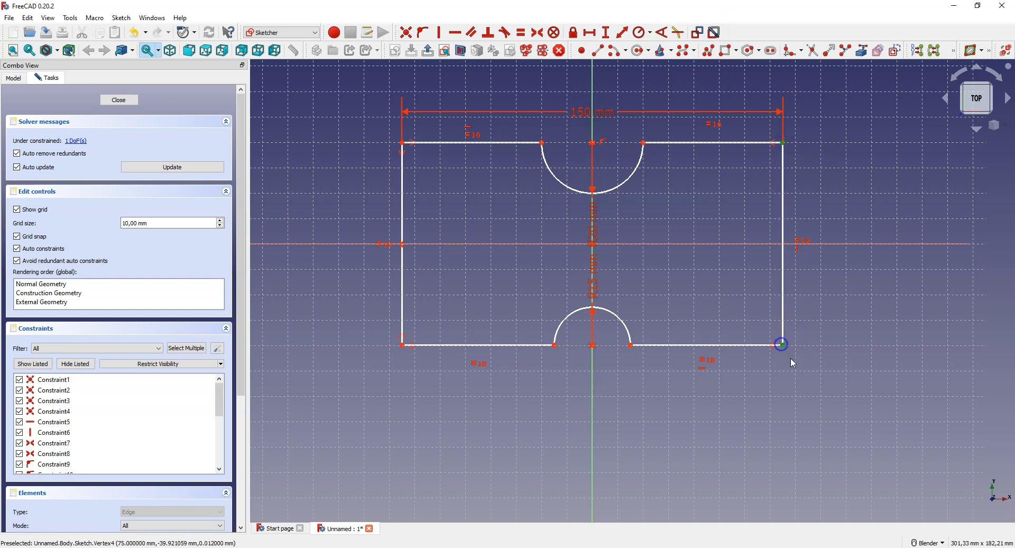
pyautogui.click(605, 41)
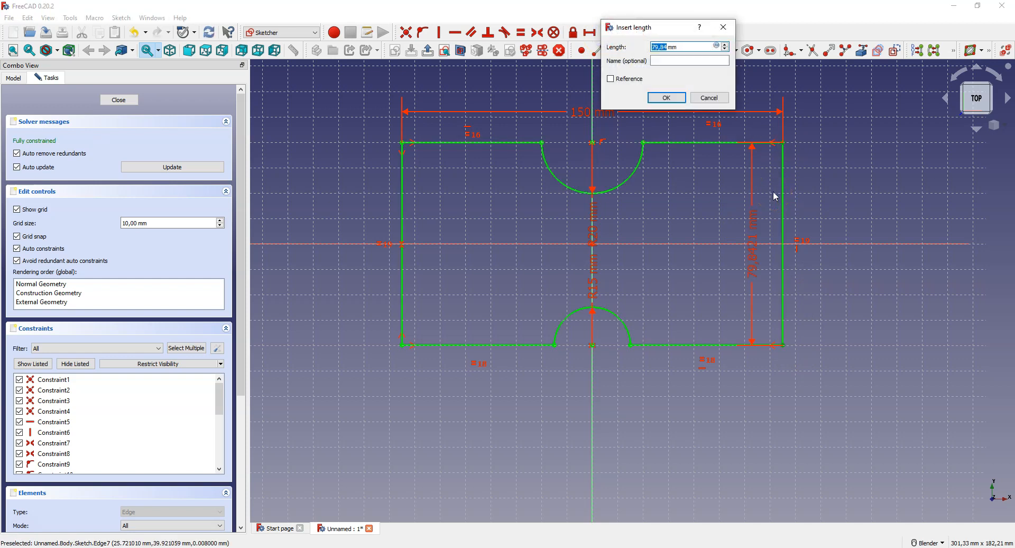
pyautogui.write('100')
pyautogui.click(666, 97)
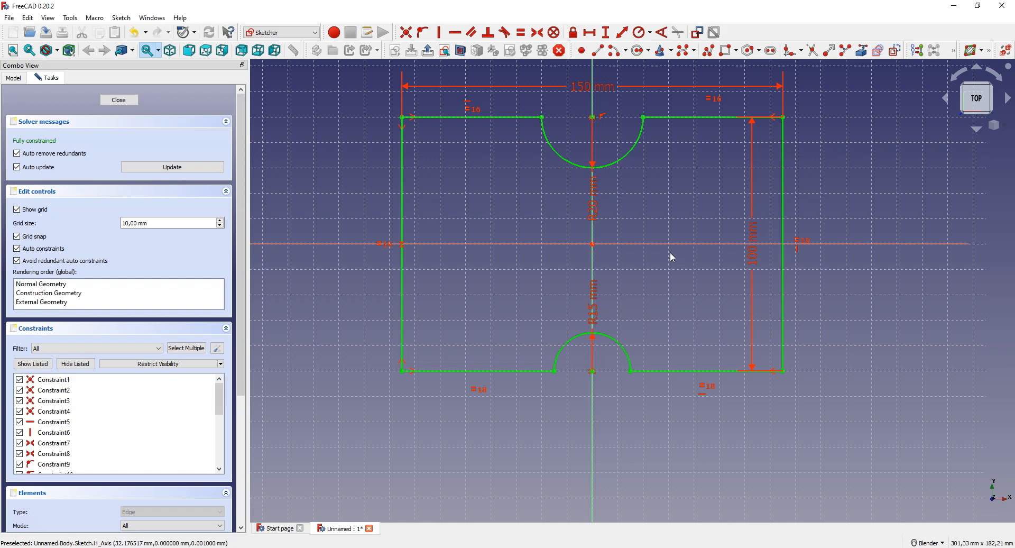
pyautogui.click(485, 306)
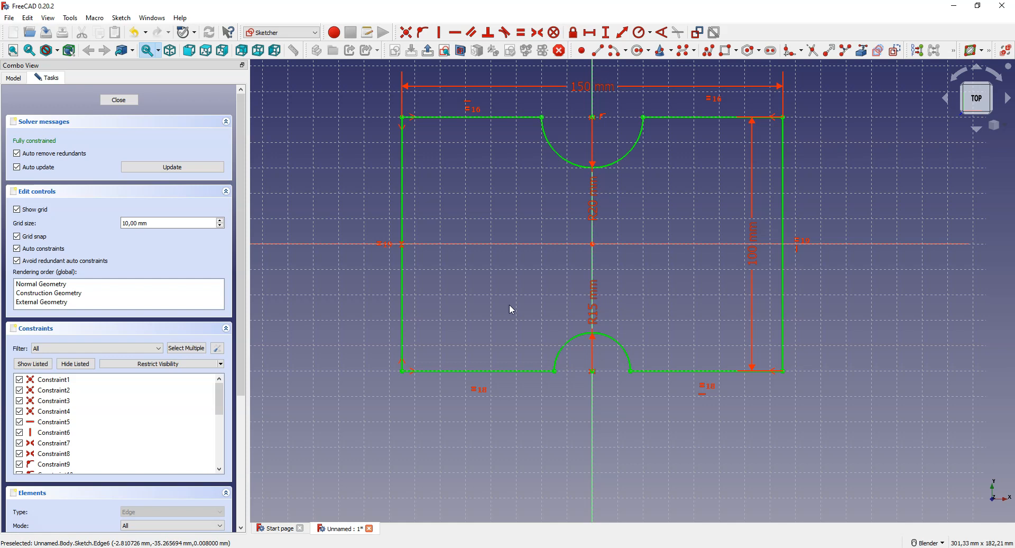
# Step: Change the outline's vertical distance dimension to 120 mm
pyautogui.doubleClick(752, 255)
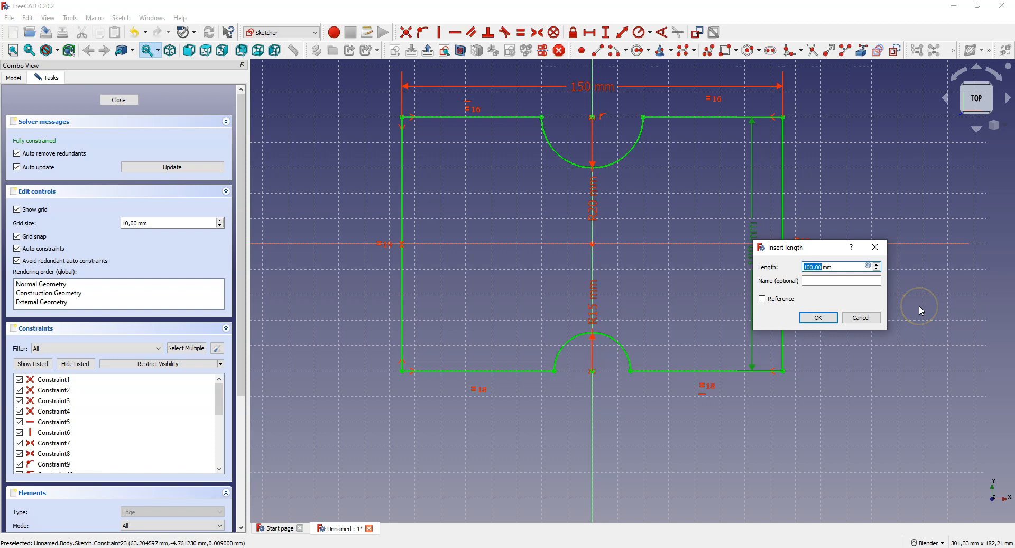
pyautogui.write('120')
pyautogui.click(826, 318)
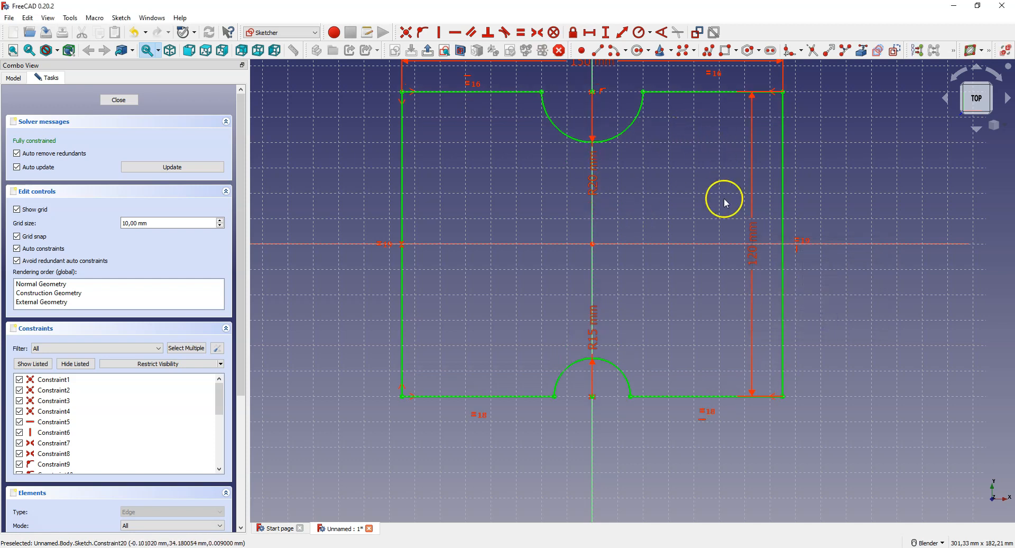
pyautogui.scroll(-2, 735, 293)
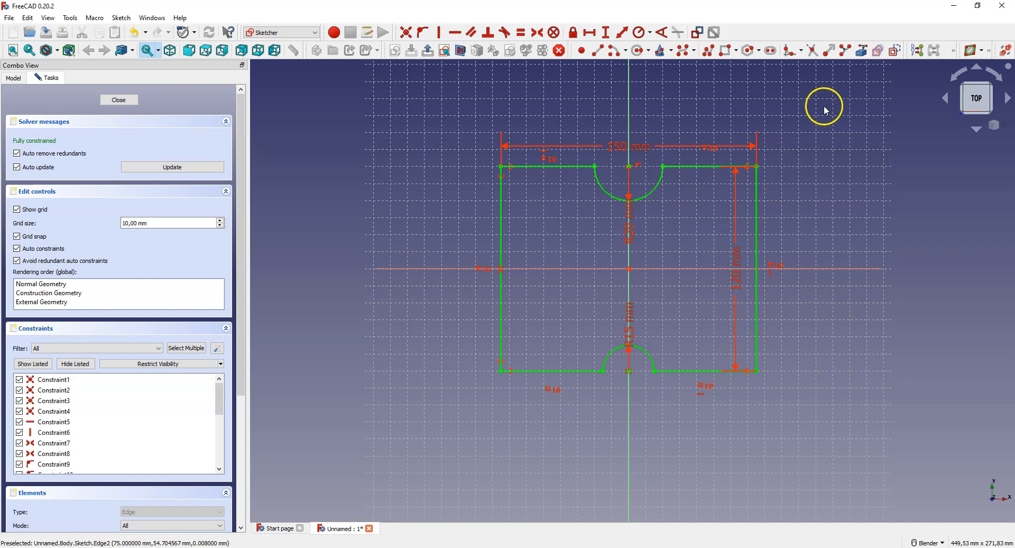
pyautogui.click(639, 50)
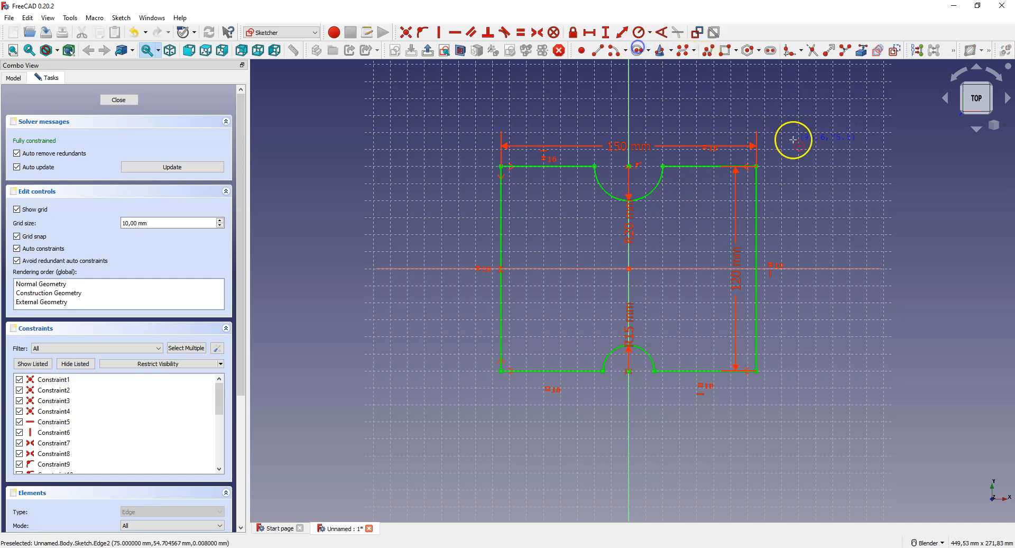
pyautogui.click(827, 153)
pyautogui.click(838, 184)
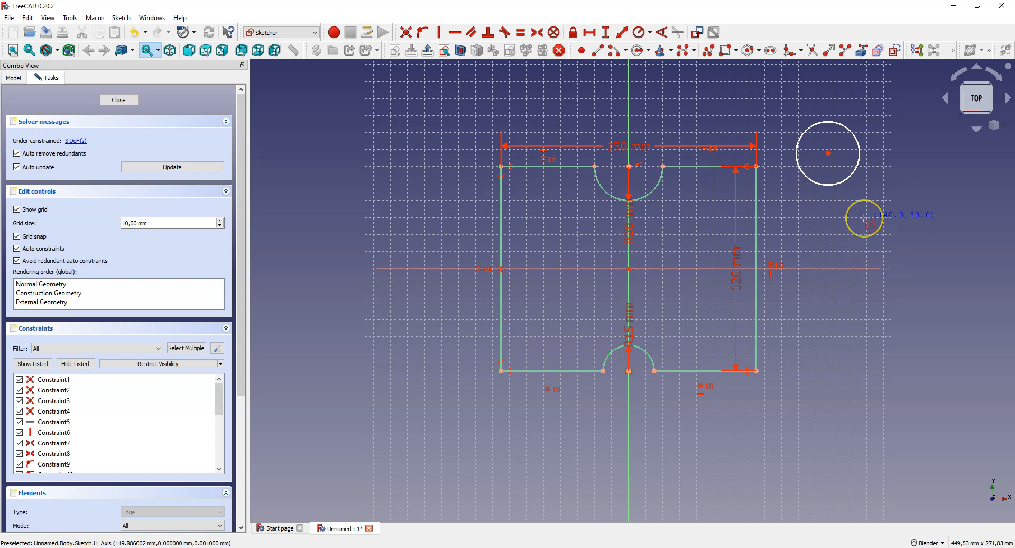
pyautogui.rightClick(838, 201)
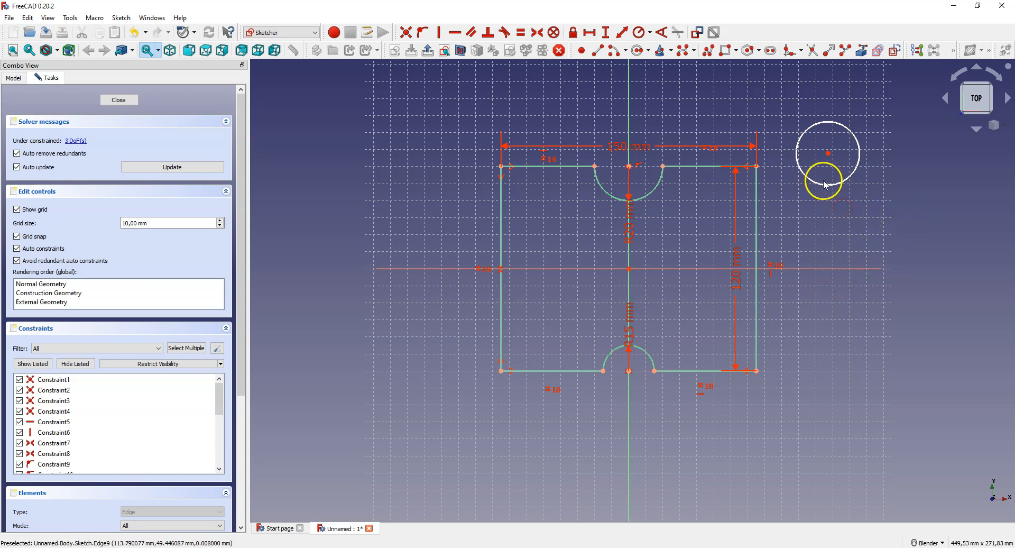
pyautogui.click(827, 186)
pyautogui.press('Delete')
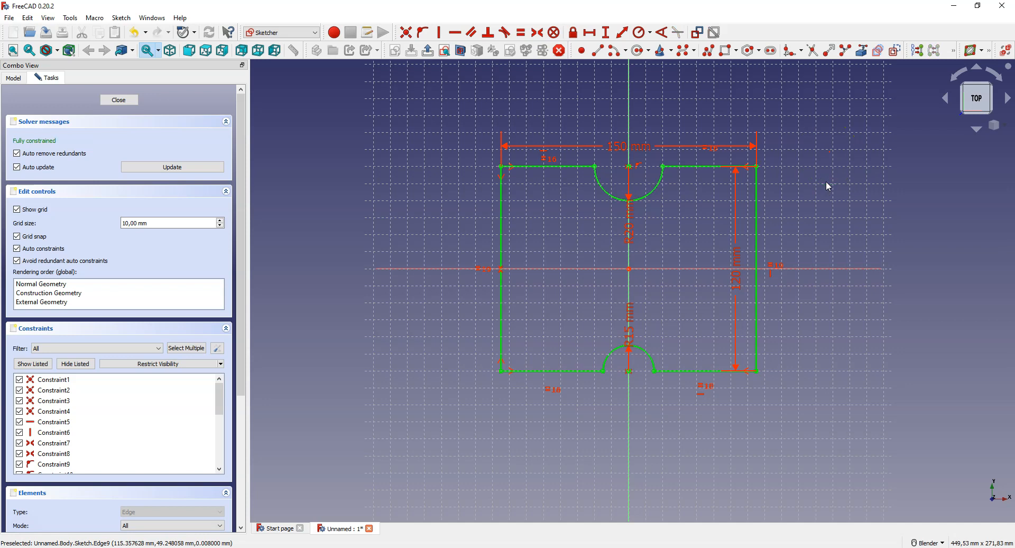
# Step: Draw a small circle inside the outline's upper-left quarter, centered at about (-40, 20) mm
pyautogui.click(620, 53)
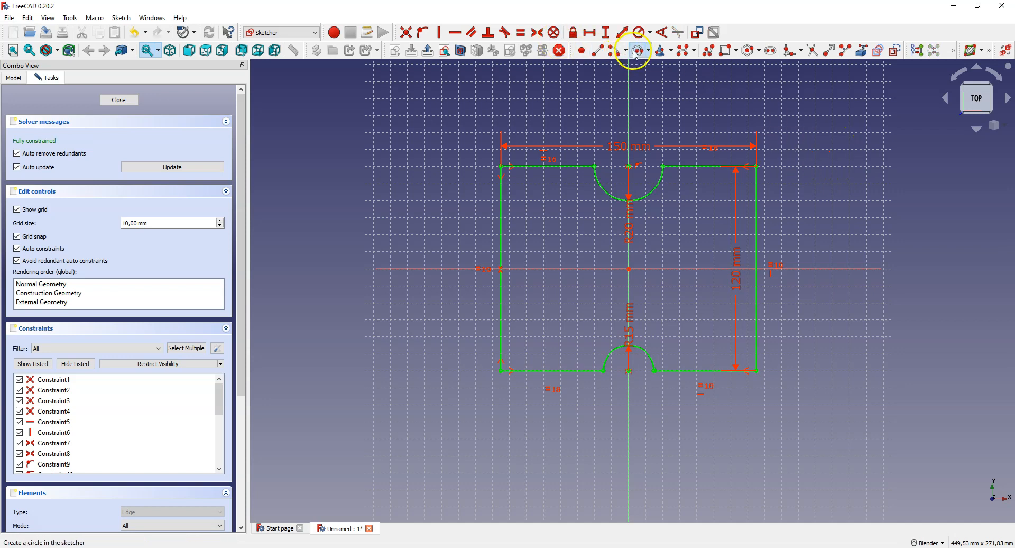
pyautogui.click(560, 234)
pyautogui.click(574, 236)
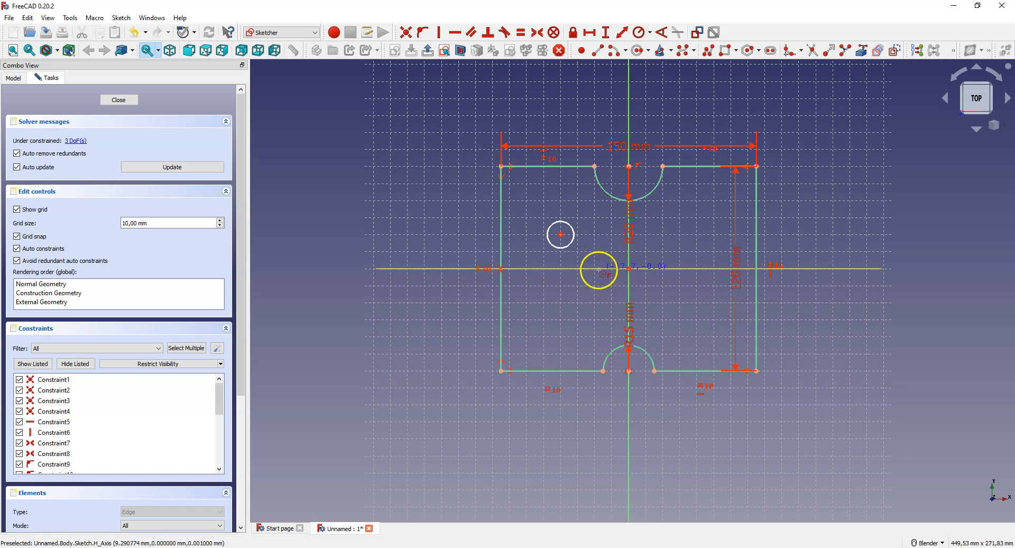
pyautogui.scroll(3, 559, 235)
pyautogui.scroll(1, 559, 236)
pyautogui.scroll(1, 561, 235)
pyautogui.click(564, 231)
pyautogui.click(566, 249)
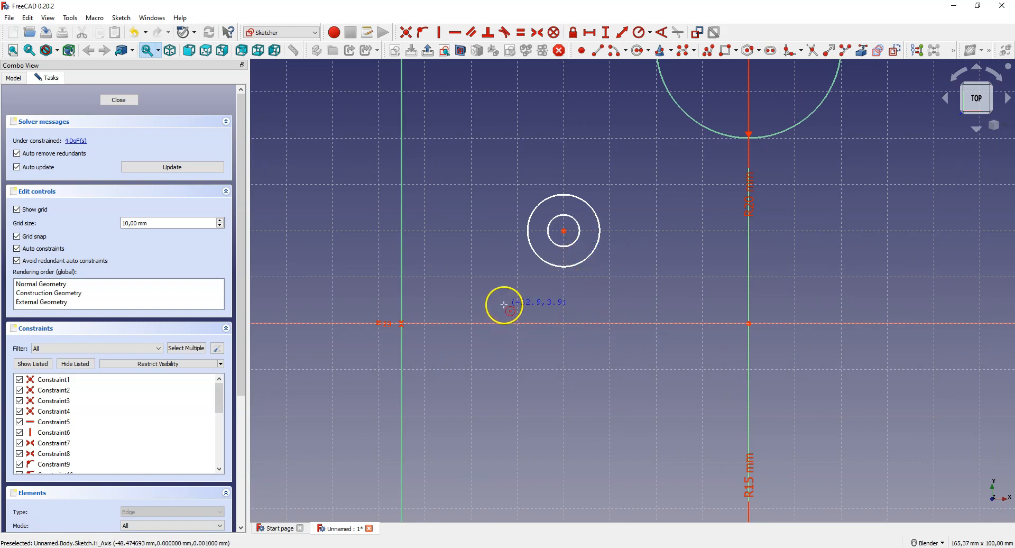
pyautogui.scroll(-3, 561, 227)
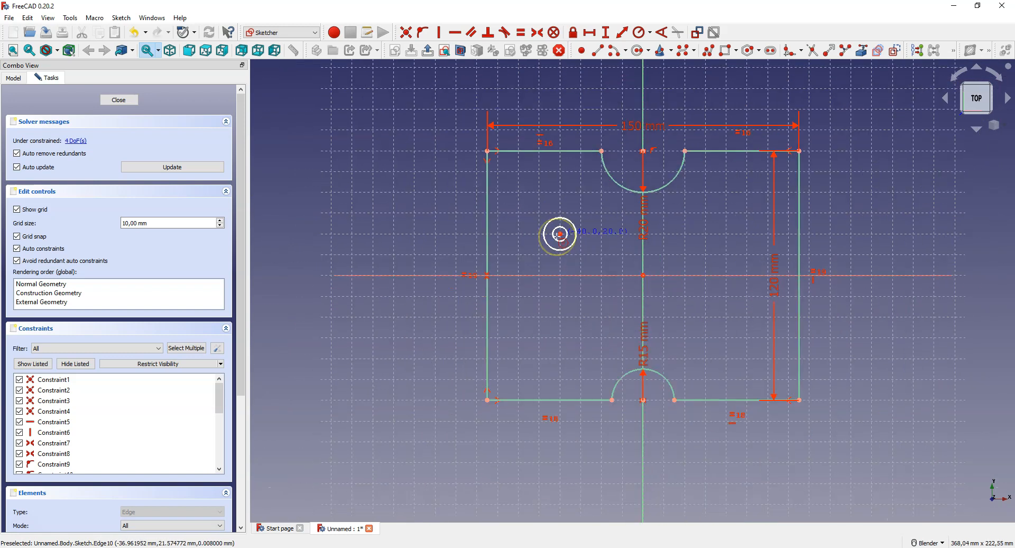
pyautogui.scroll(2, 558, 235)
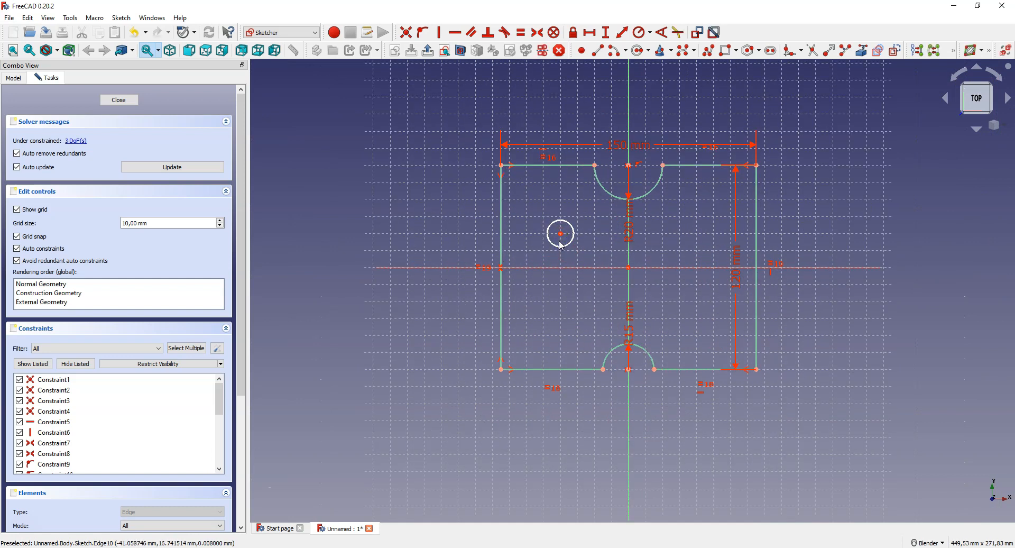
# Step: Constrain the small circle's diameter to 10 mm
pyautogui.scroll(-2, 561, 245)
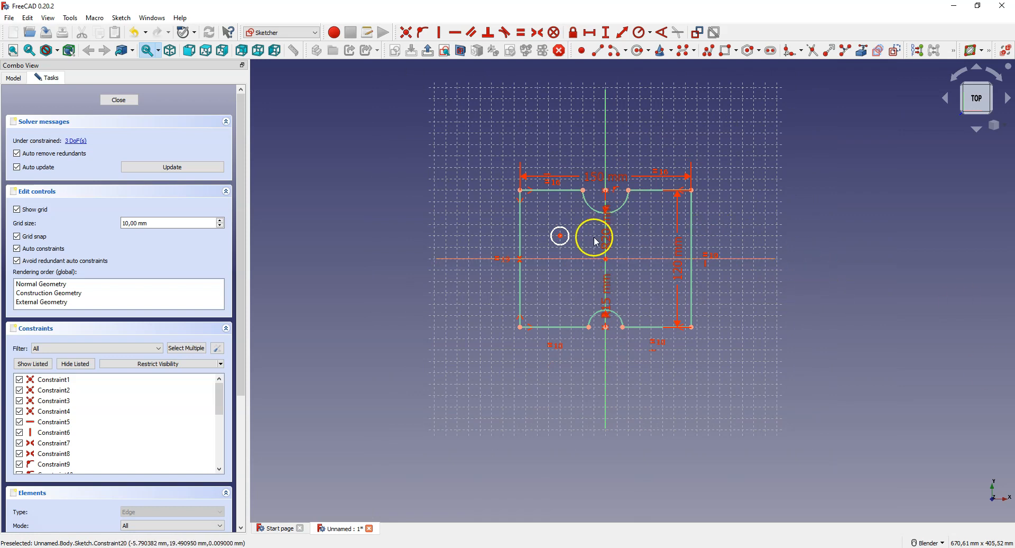
pyautogui.scroll(2, 564, 246)
pyautogui.scroll(-1, 563, 246)
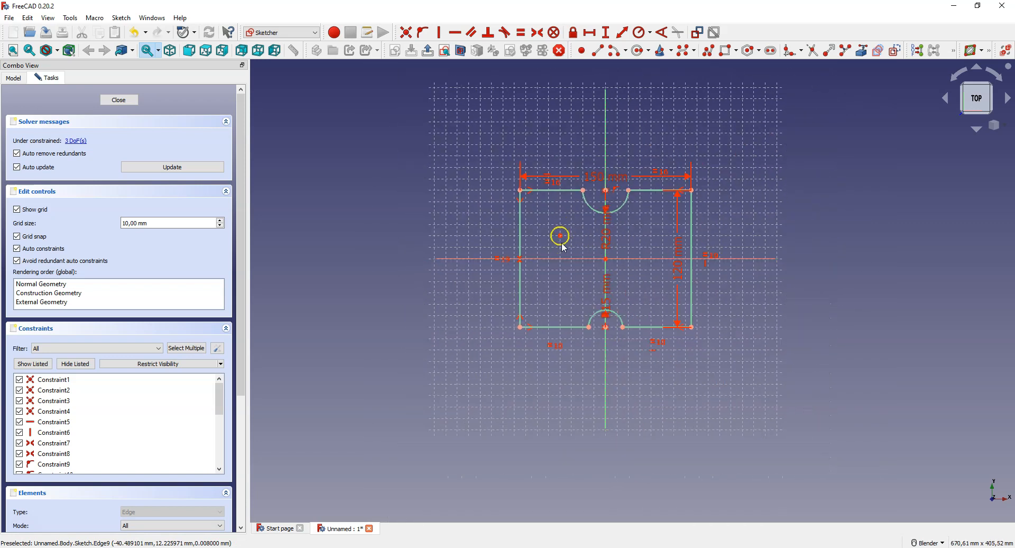
pyautogui.scroll(3, 562, 262)
pyautogui.click(569, 263)
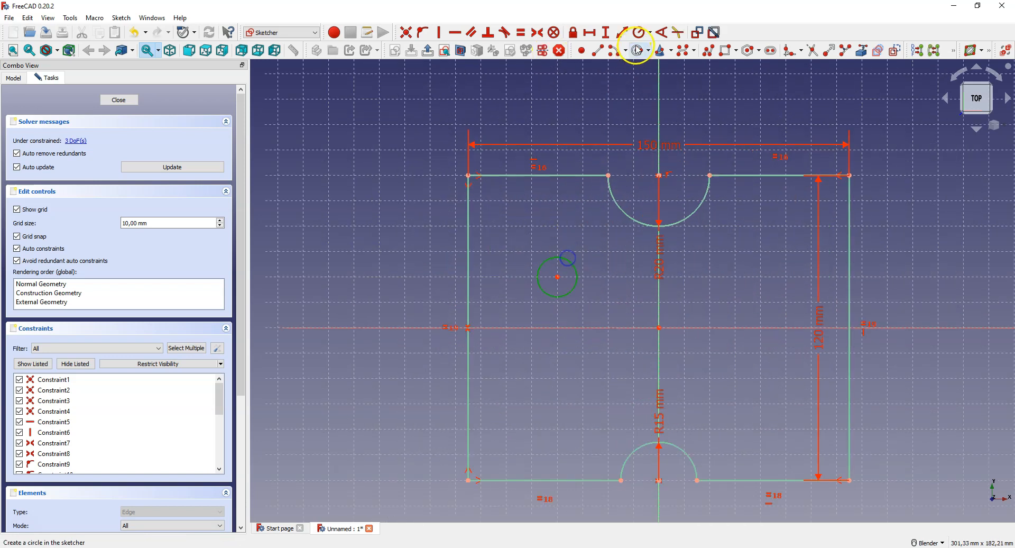
pyautogui.click(650, 32)
pyautogui.click(668, 57)
pyautogui.write('10')
pyautogui.press('Return')
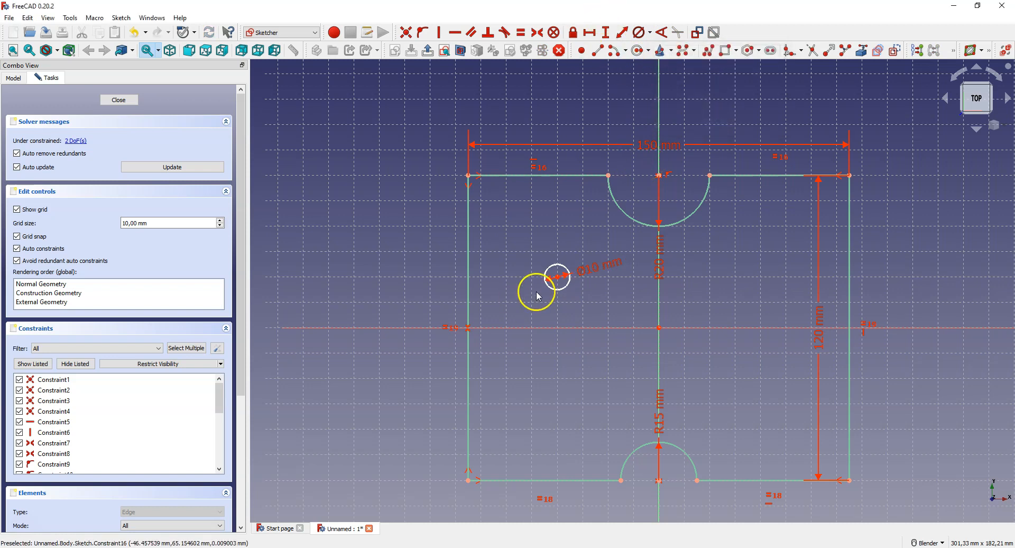
# Step: Fix the horizontal distance between the circle's center and the outline's top-left corner at 35 mm
pyautogui.click(468, 175)
pyautogui.click(589, 32)
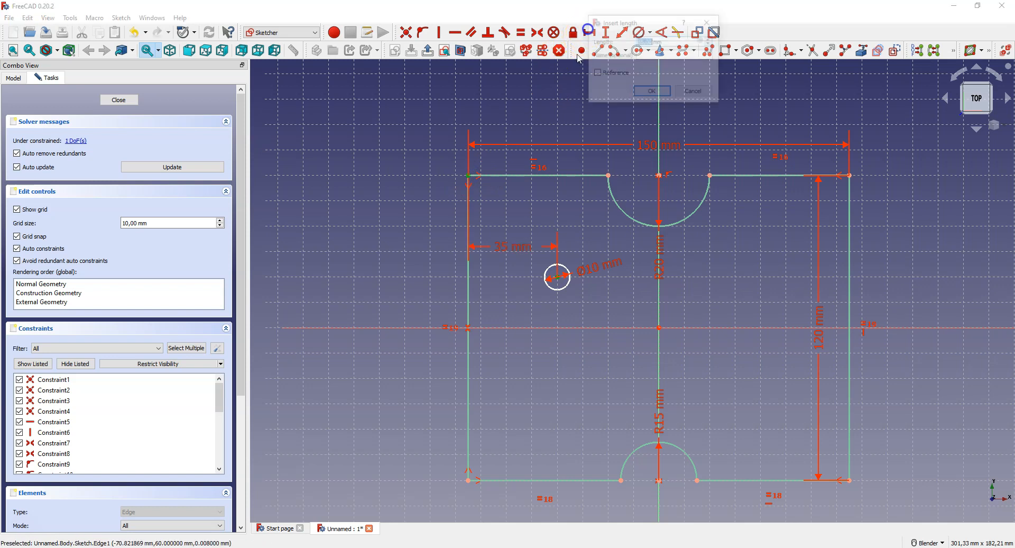
pyautogui.click(653, 93)
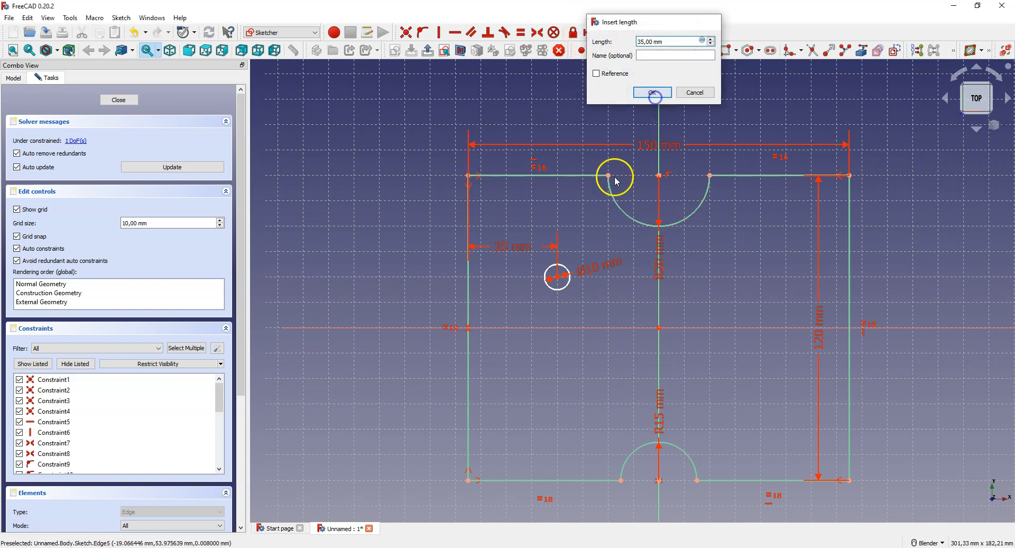
# Step: Fix the vertical distance between the circle's center and the outline's top-left corner at 40 mm
pyautogui.click(558, 276)
pyautogui.click(468, 175)
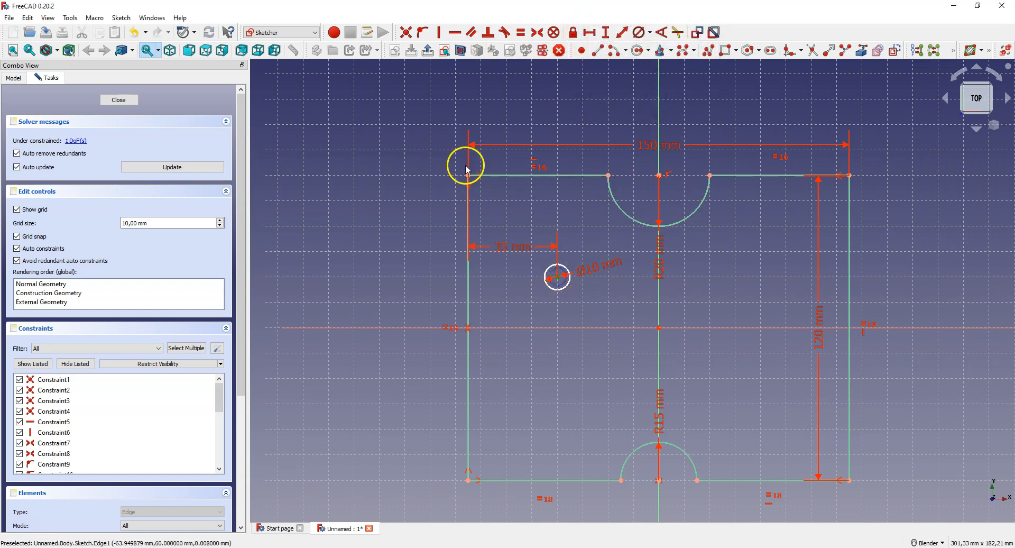
pyautogui.click(598, 33)
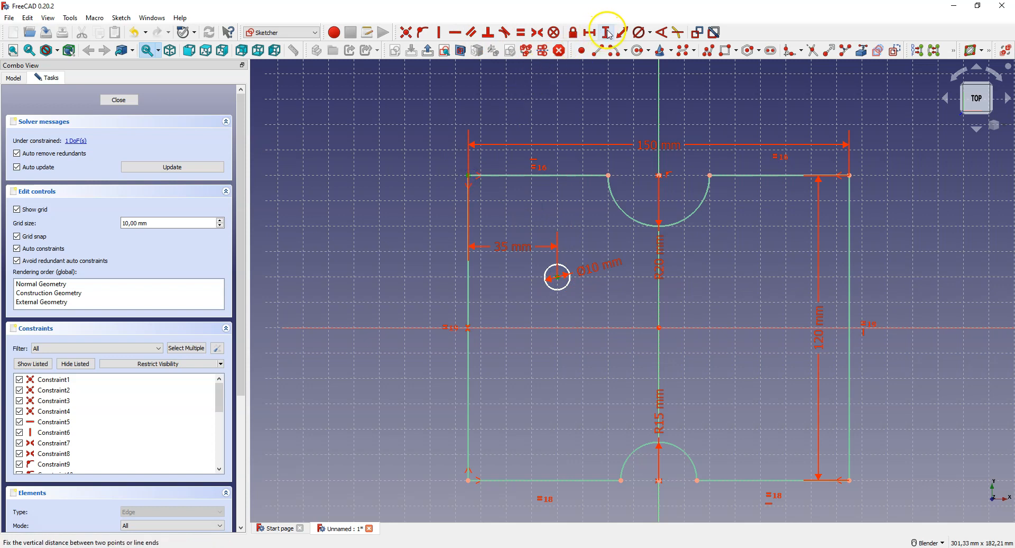
pyautogui.click(605, 33)
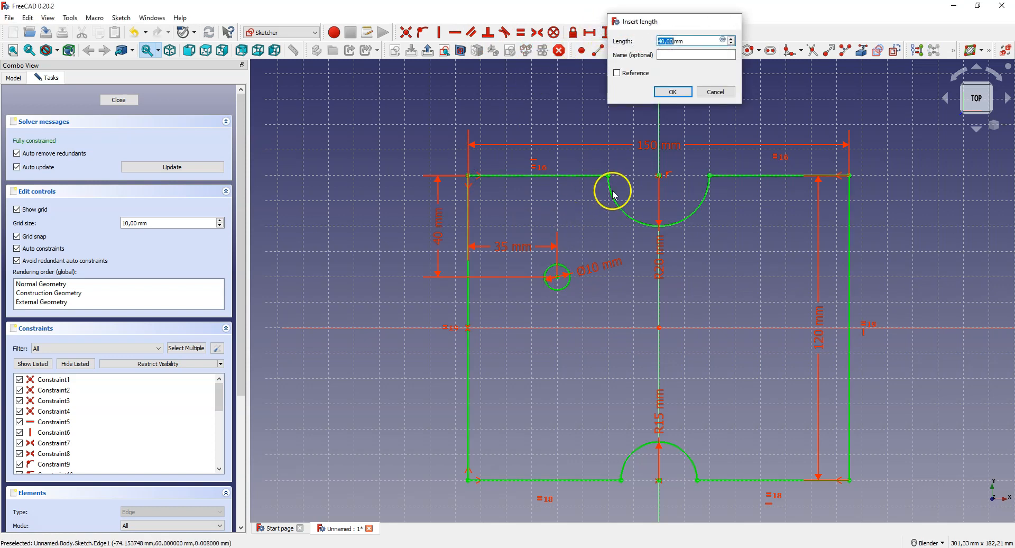
pyautogui.click(672, 91)
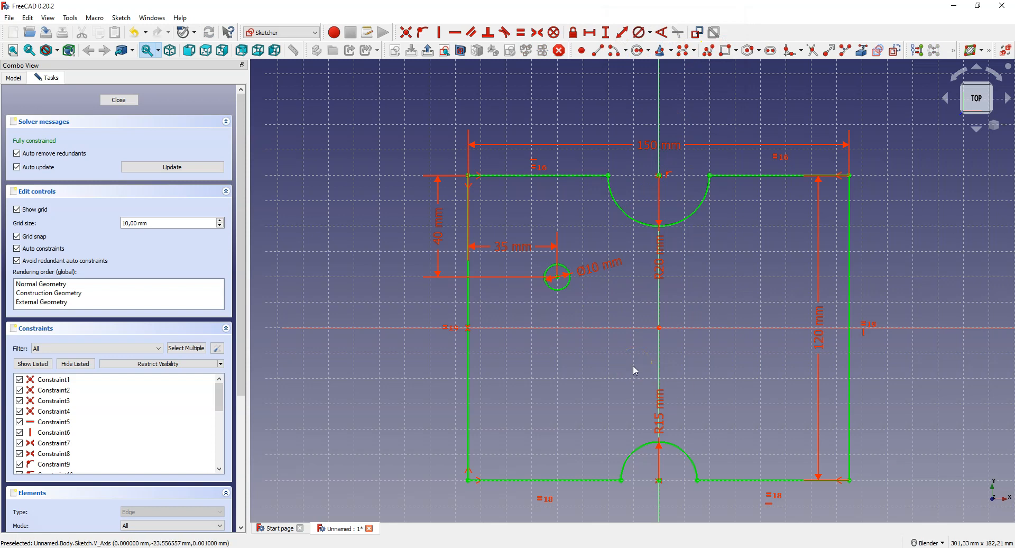
# Step: Finish the outline sketch and pad it to a length of 15 mm
pyautogui.scroll(-2, 545, 297)
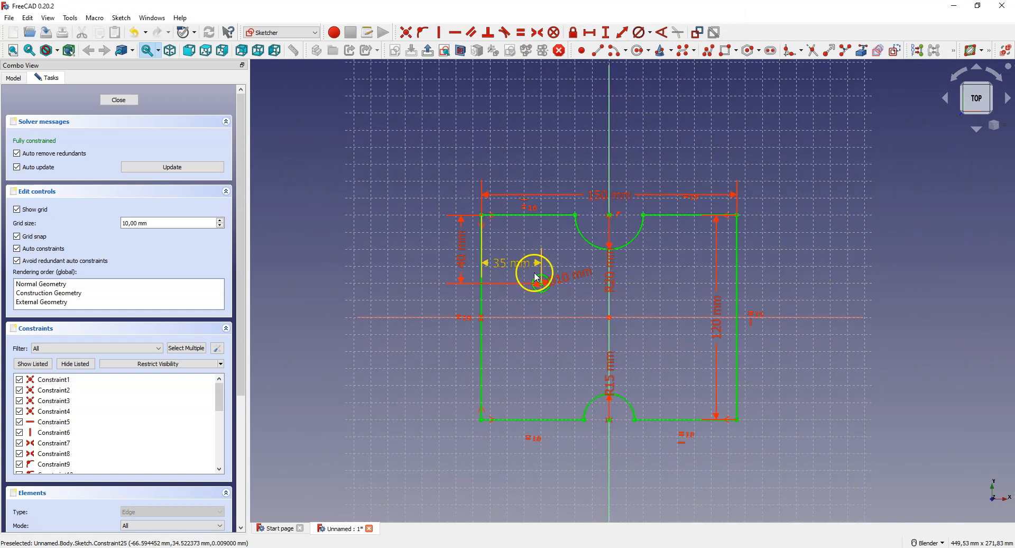
pyautogui.click(119, 102)
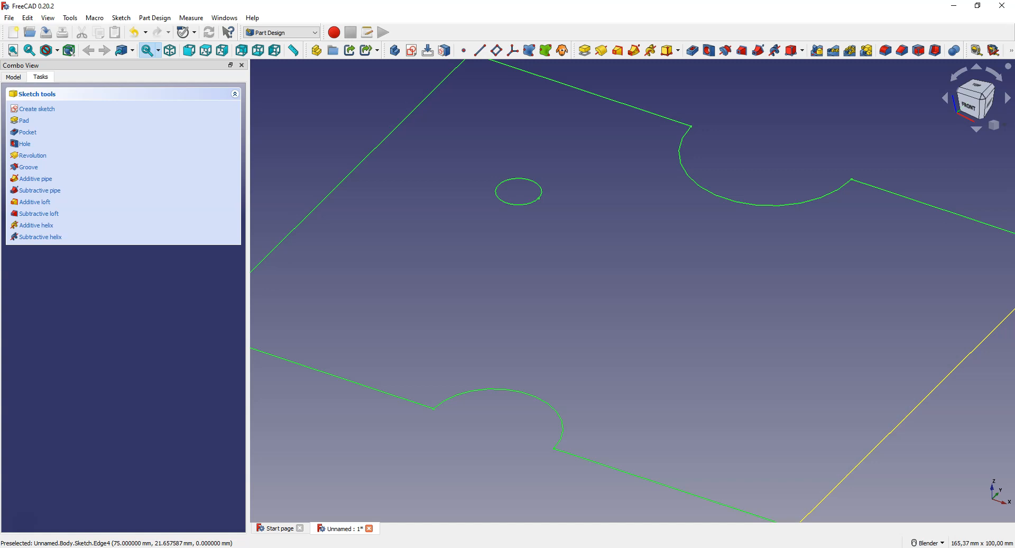
pyautogui.click(583, 57)
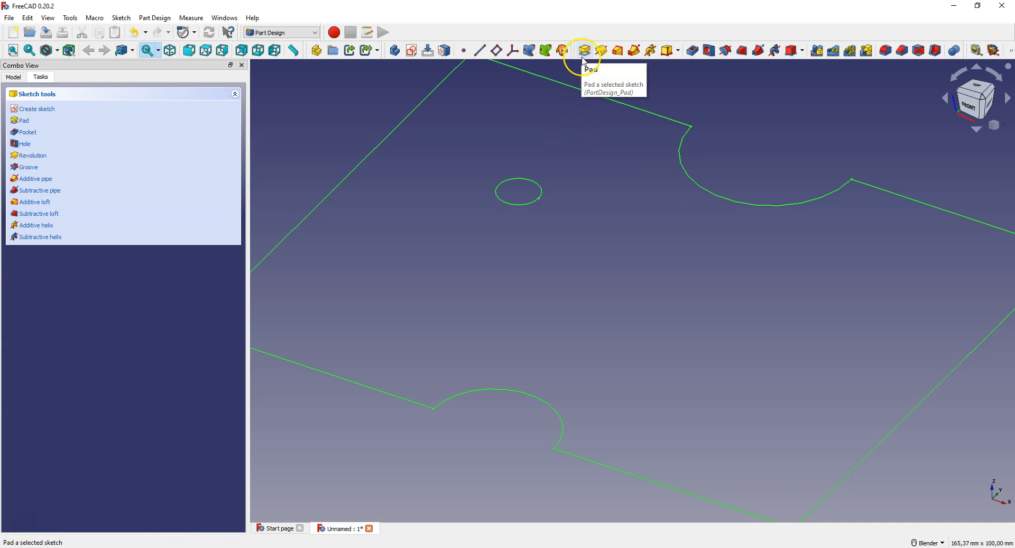
pyautogui.click(583, 57)
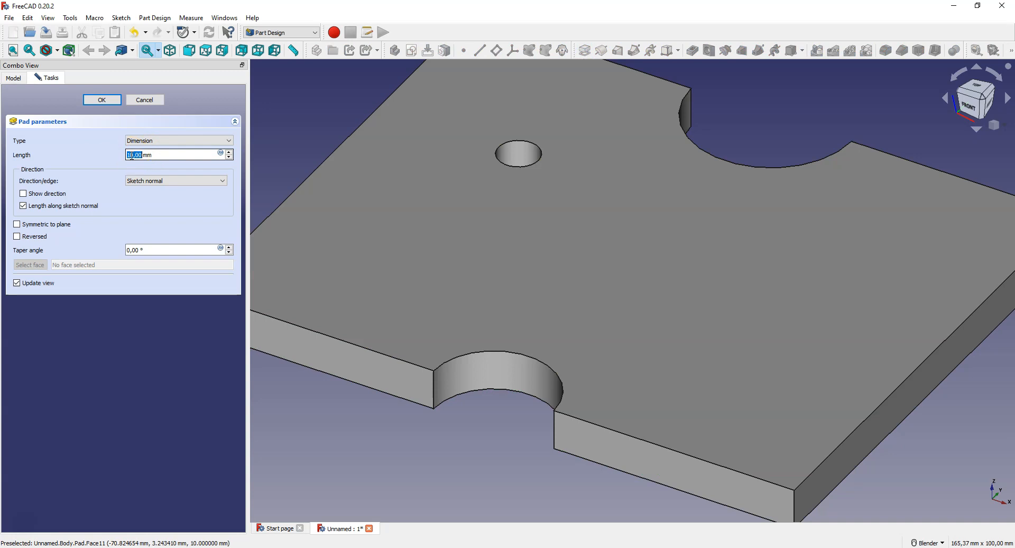
pyautogui.write('15')
pyautogui.click(102, 100)
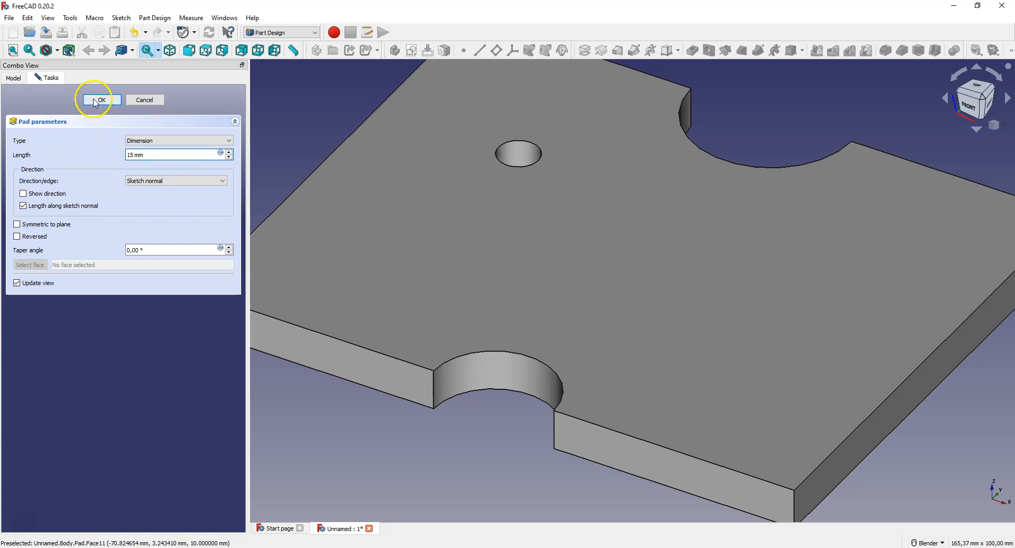
# Step: Create a new sketch on the top face of the padded plate
pyautogui.scroll(-4, 603, 172)
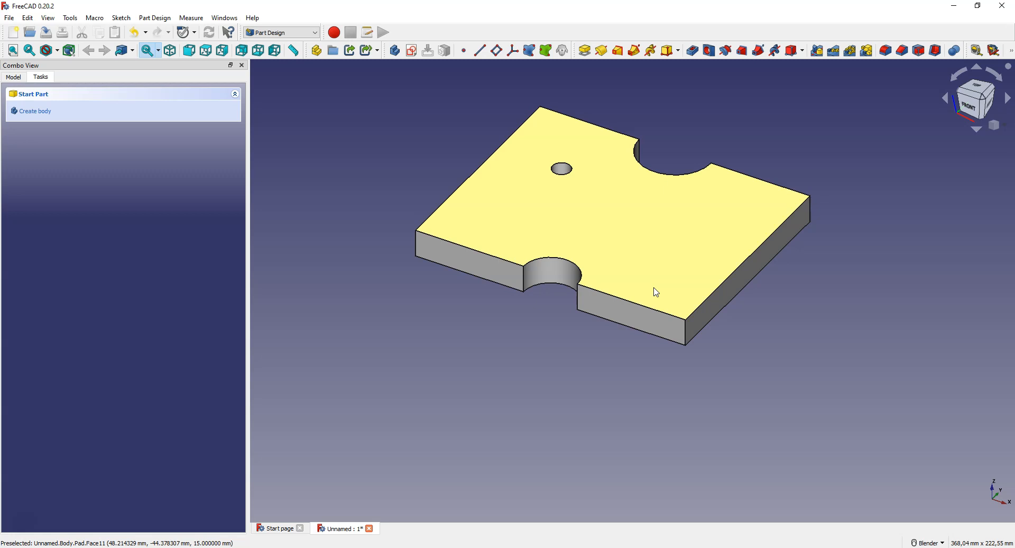
pyautogui.click(654, 238)
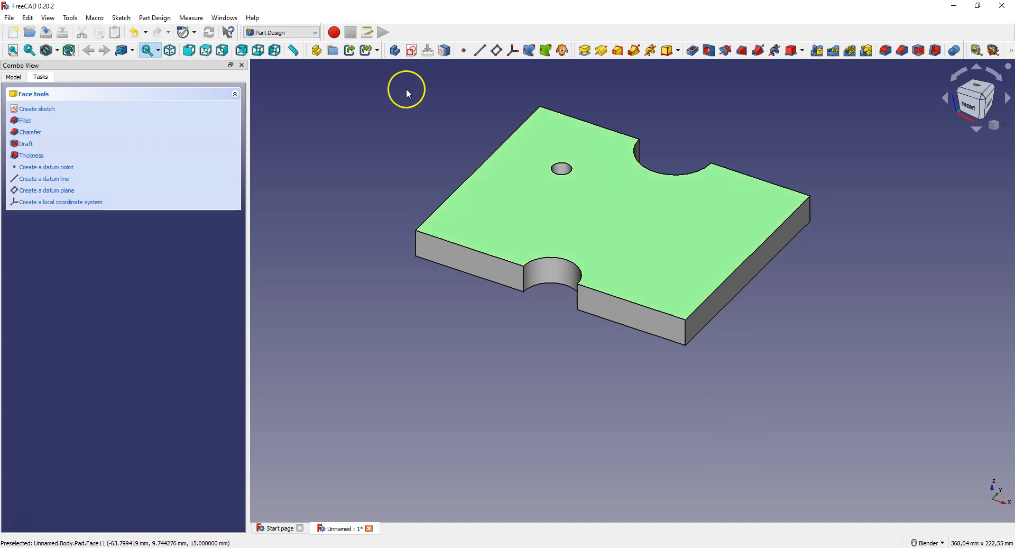
pyautogui.click(412, 50)
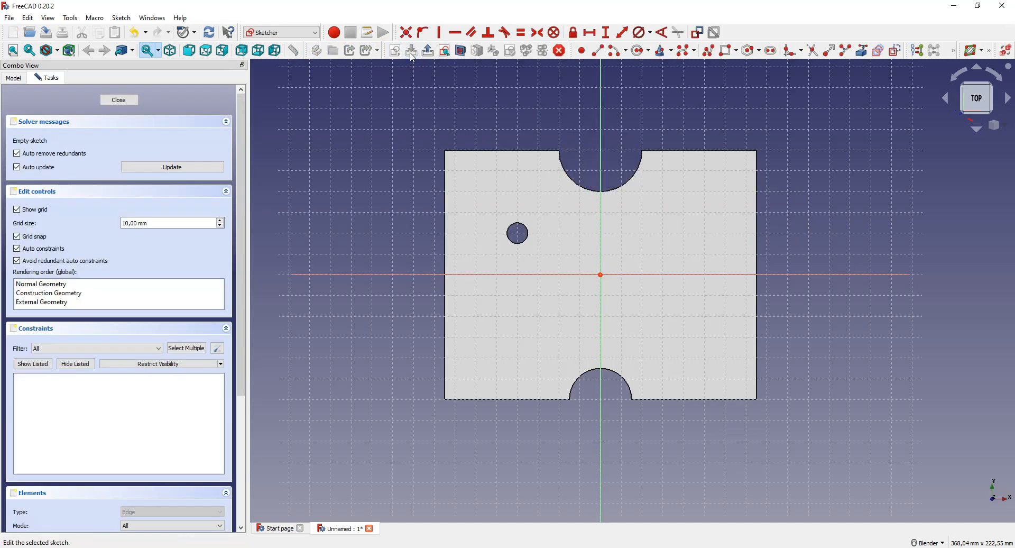
# Step: Draw an upright rectangle on the plate's right half, extending above and below the horizontal axis
pyautogui.click(724, 51)
pyautogui.click(661, 206)
pyautogui.click(719, 329)
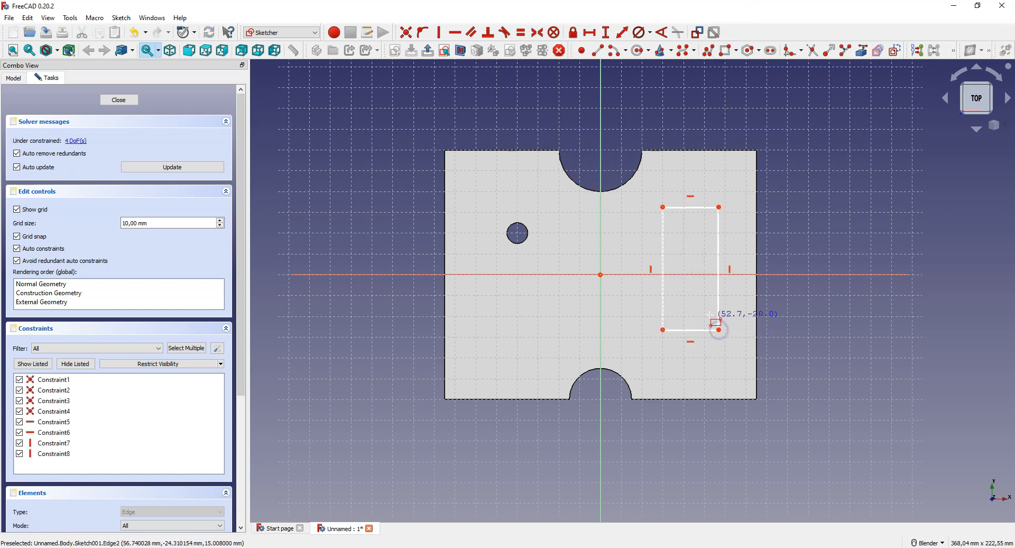
pyautogui.rightClick(682, 238)
# Step: Set the horizontal distance between the rectangle's two top corners to 25 mm
pyautogui.click(663, 207)
pyautogui.click(719, 208)
pyautogui.click(589, 32)
pyautogui.write('25')
pyautogui.press('Return')
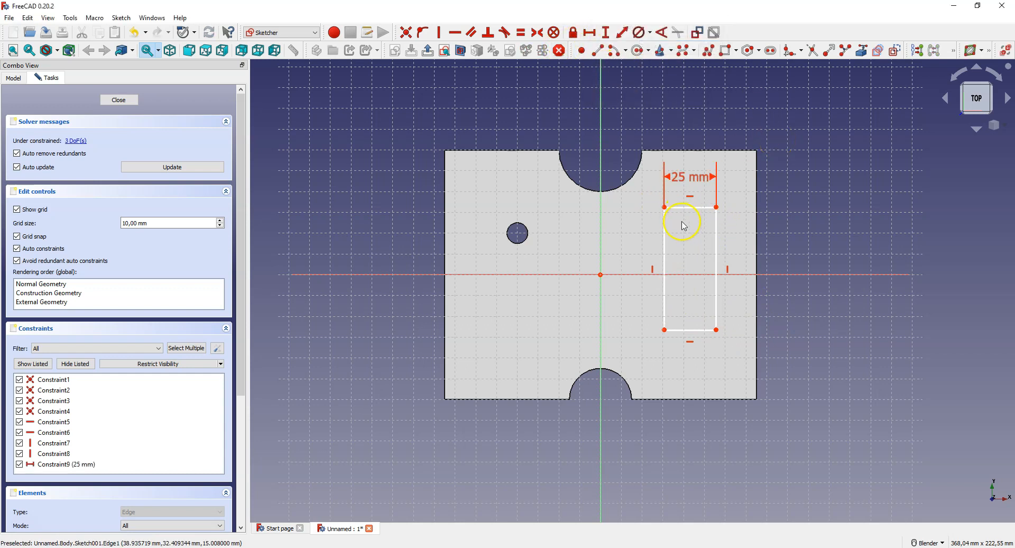
# Step: Set the vertical distance between the rectangle's two left-hand corners to 60 mm
pyautogui.click(665, 207)
pyautogui.click(664, 329)
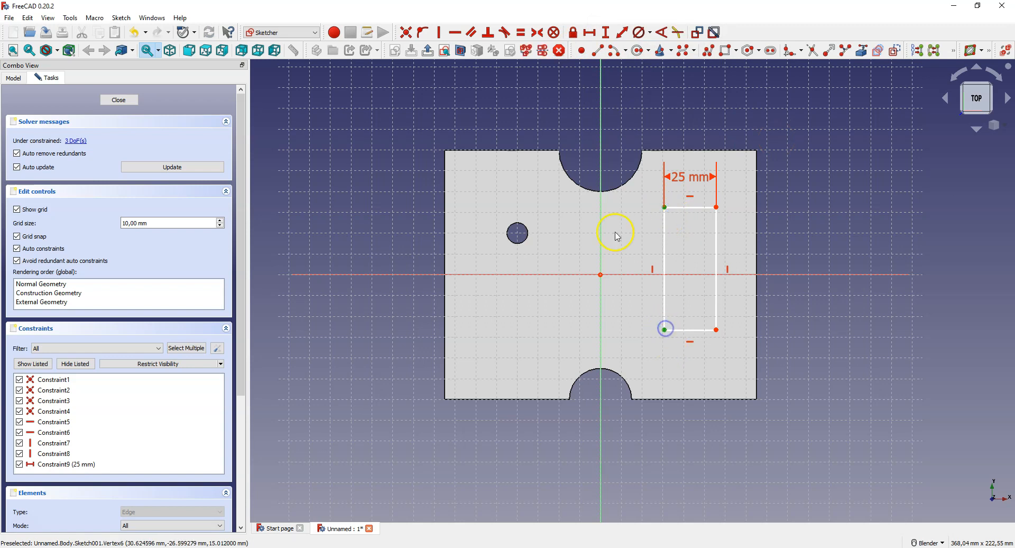
pyautogui.click(606, 33)
pyautogui.write('60')
pyautogui.press('Return')
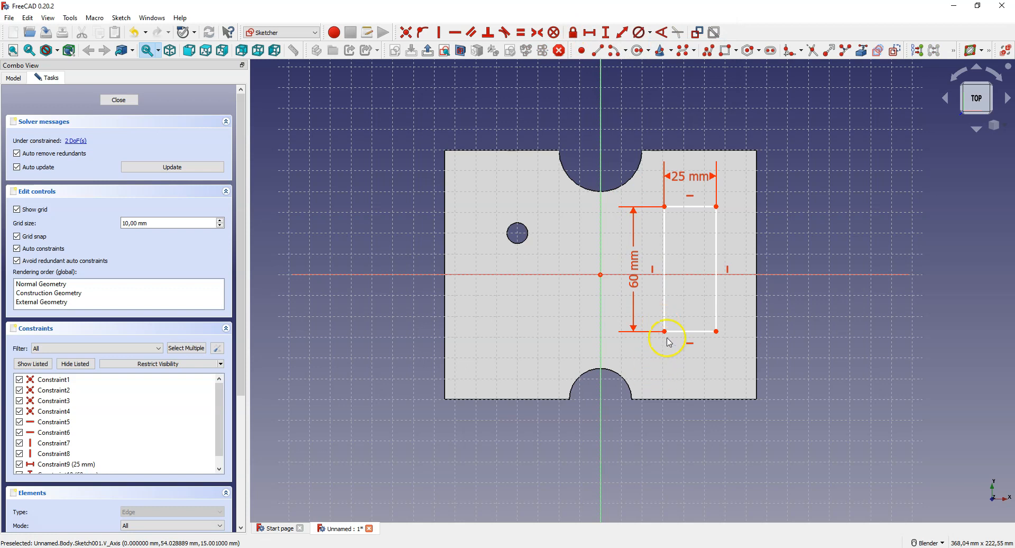
# Step: Make the rectangle's two left-hand corners symmetric about the horizontal axis
pyautogui.click(664, 331)
pyautogui.click(665, 207)
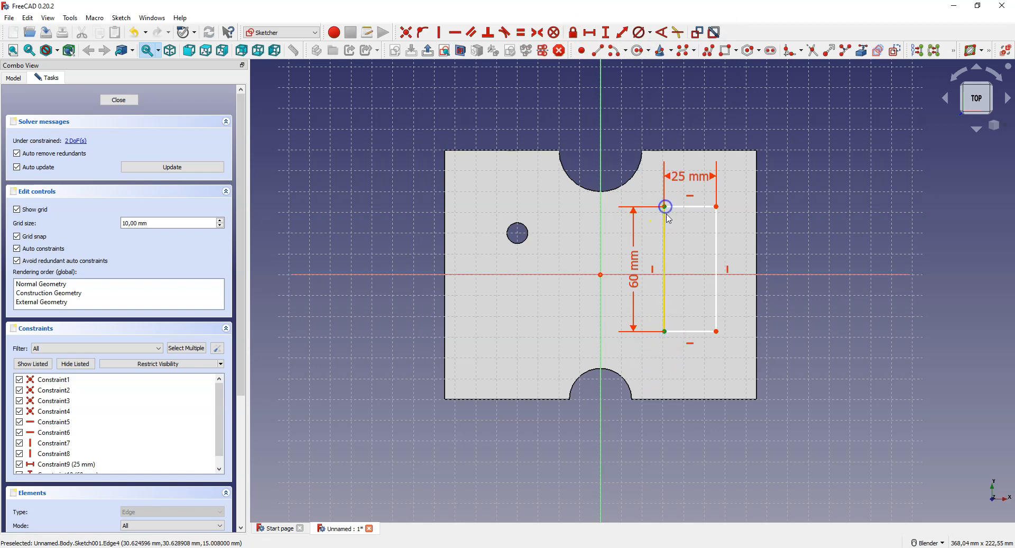
pyautogui.click(694, 274)
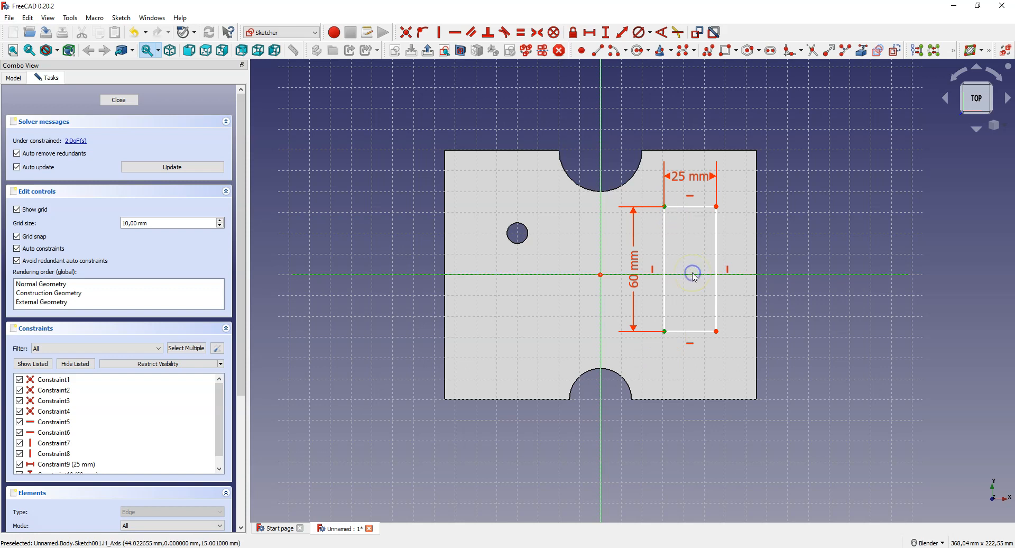
pyautogui.click(537, 33)
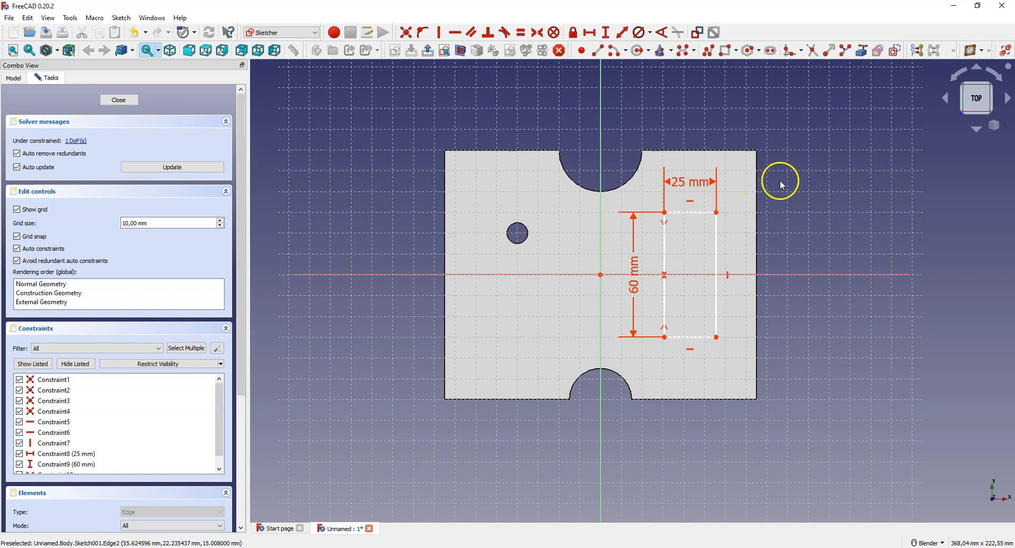
# Step: Link the plate's right-hand edge into the sketch as external geometry
pyautogui.click(865, 56)
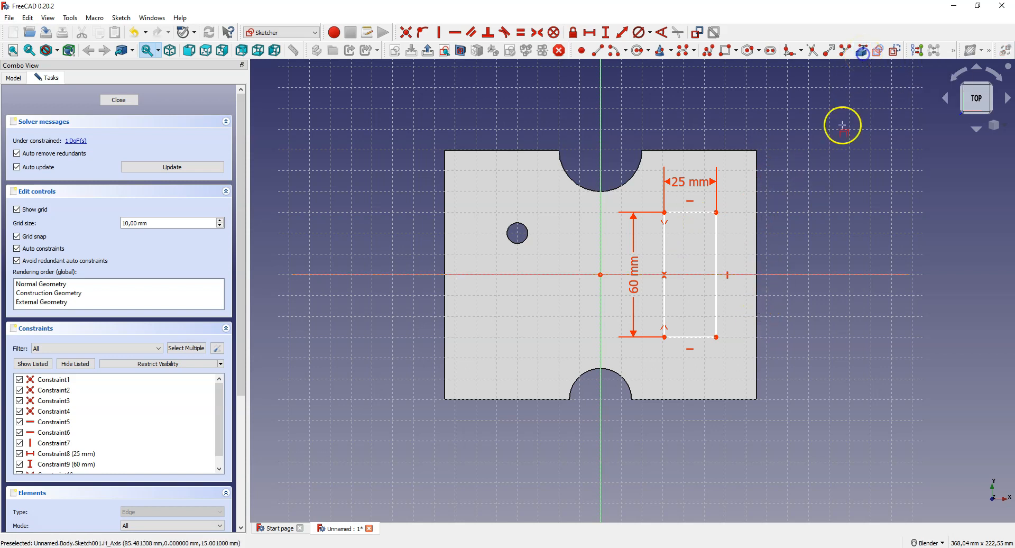
pyautogui.click(757, 243)
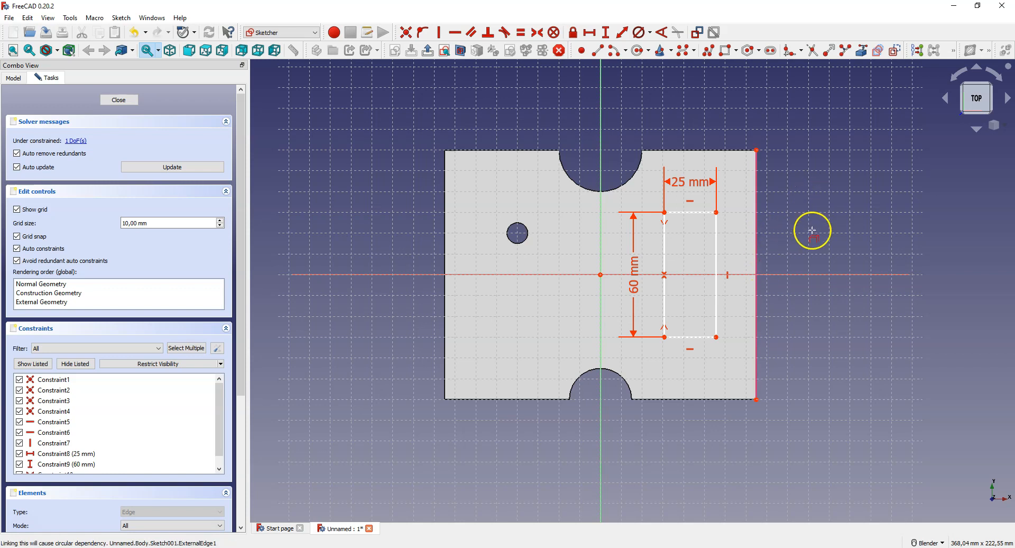
pyautogui.rightClick(732, 221)
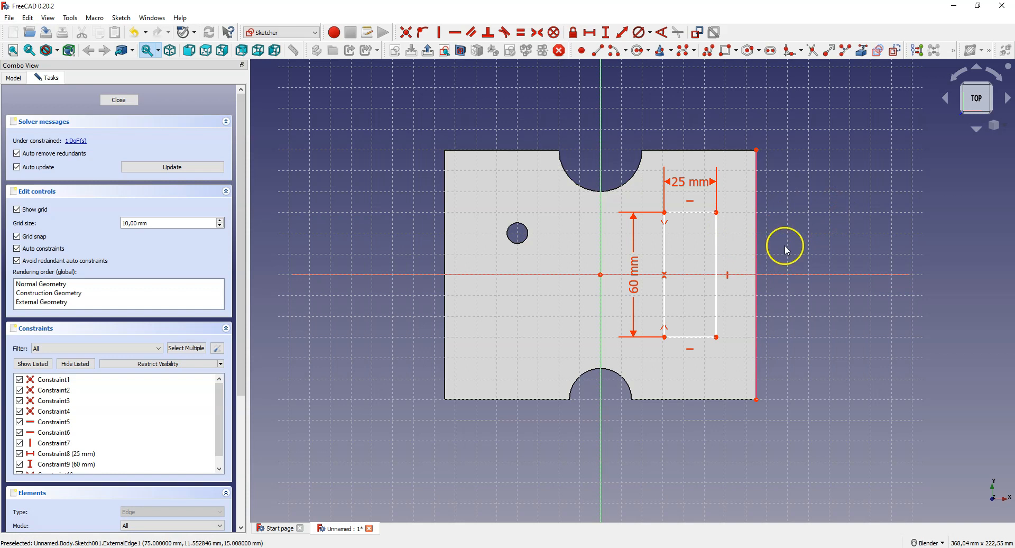
# Step: Set the horizontal distance from the rectangle's top-right corner to the plate's top-right corner to 15 mm
pyautogui.click(716, 212)
pyautogui.click(757, 150)
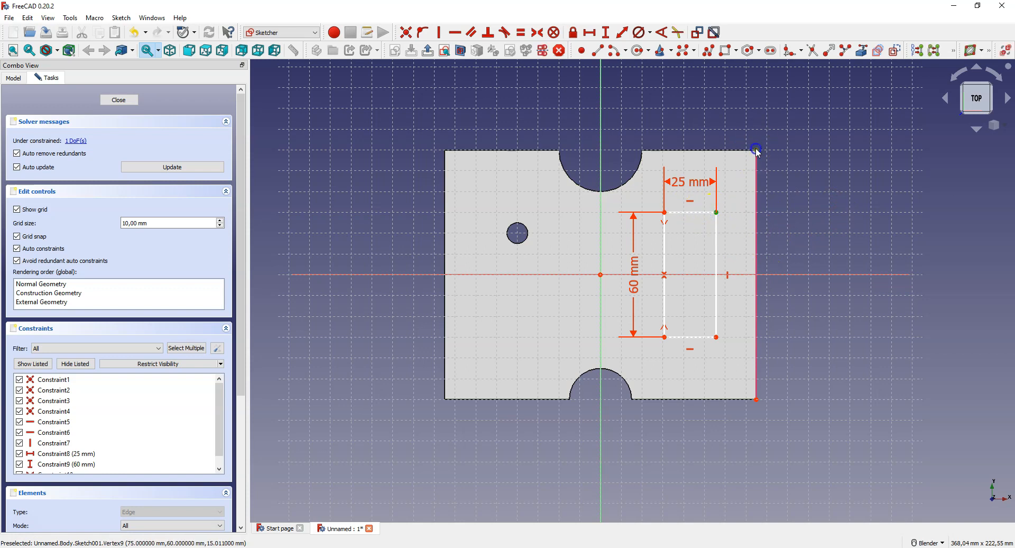
pyautogui.click(590, 32)
pyautogui.write('15')
pyautogui.click(656, 95)
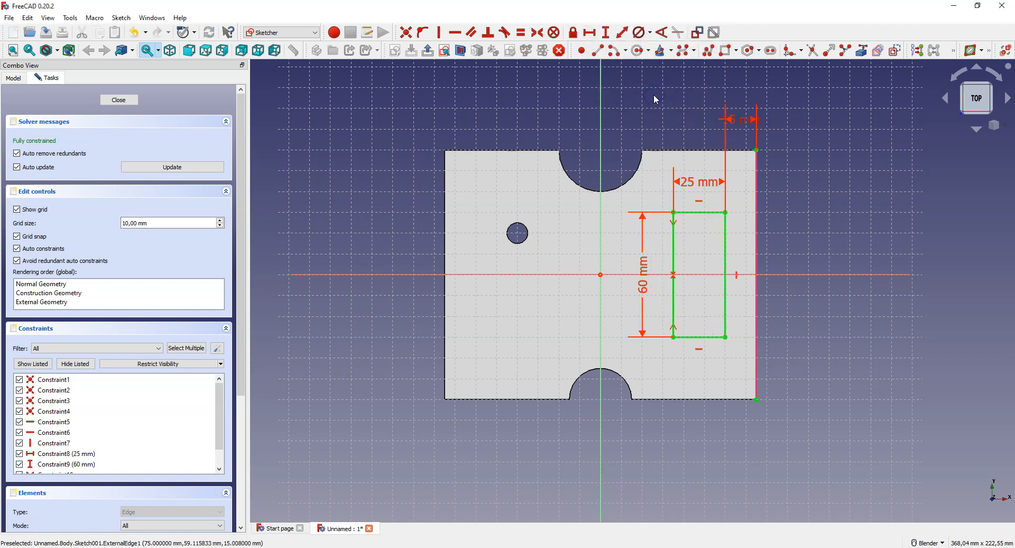
pyautogui.click(411, 179)
# Step: Finish the rectangle sketch and cut it into the plate as a 5 mm deep pocket
pyautogui.click(121, 100)
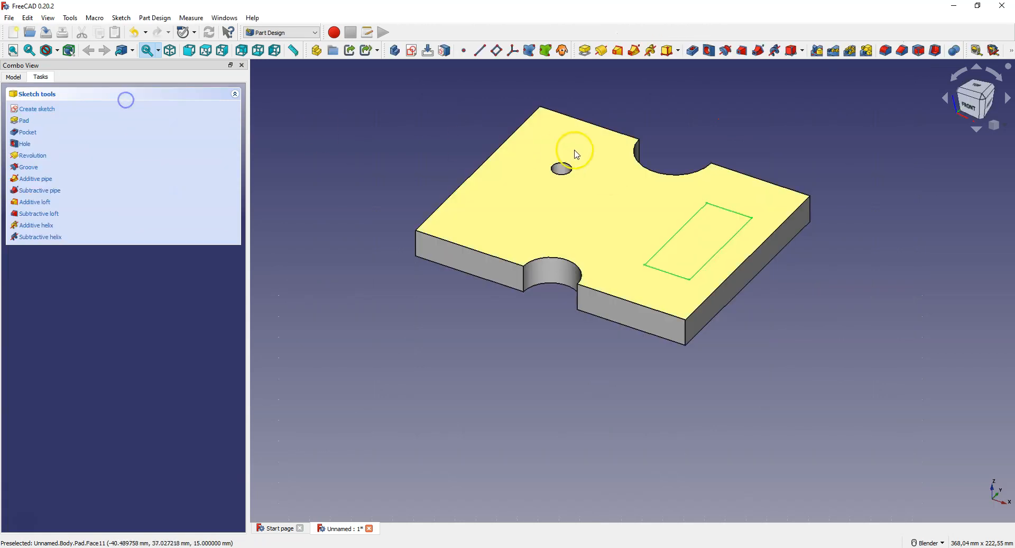
pyautogui.click(694, 55)
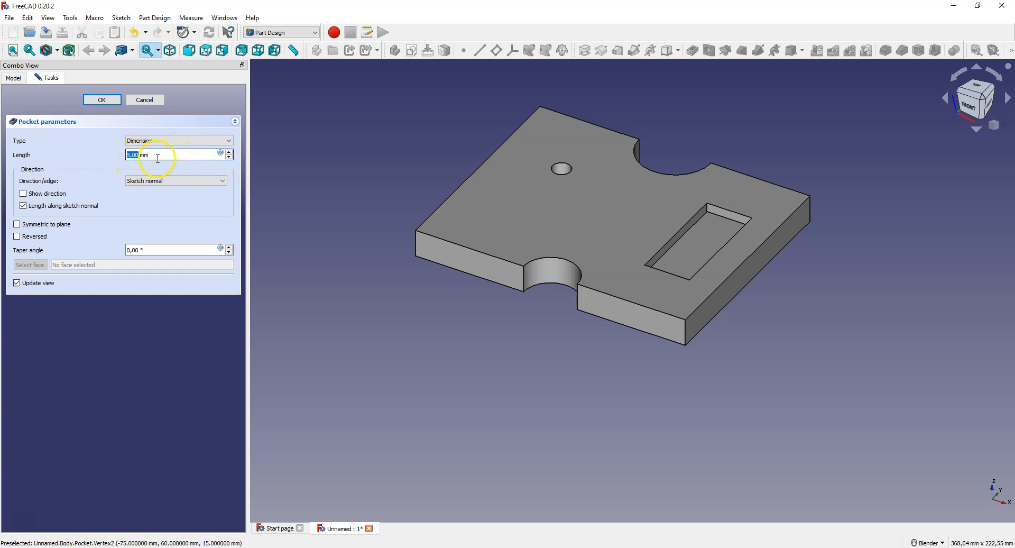
pyautogui.click(102, 100)
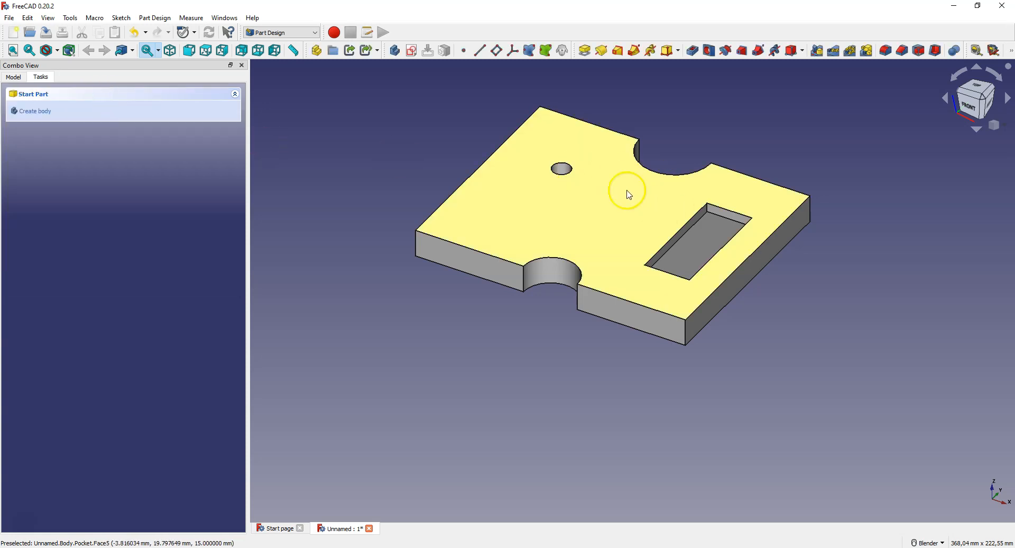